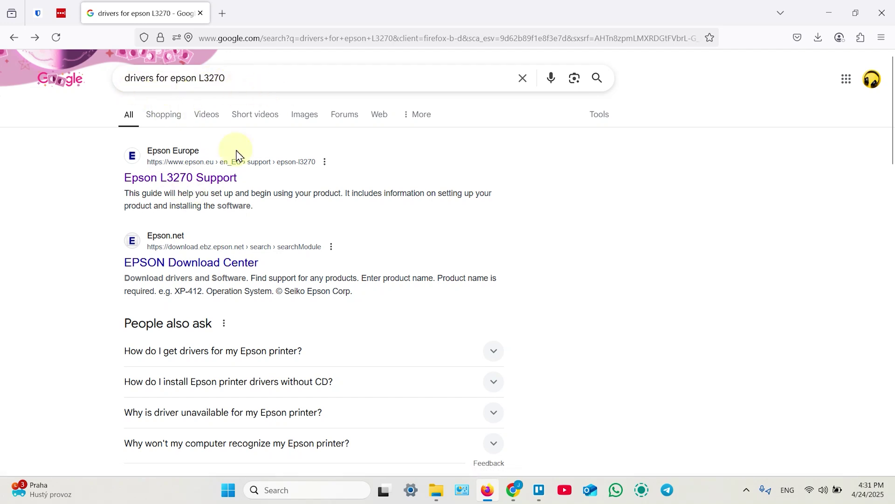
Open the Epson L3270 Support page and show its downloads for Windows 11.
{"action": "left_click", "coordinate": [189, 177]}
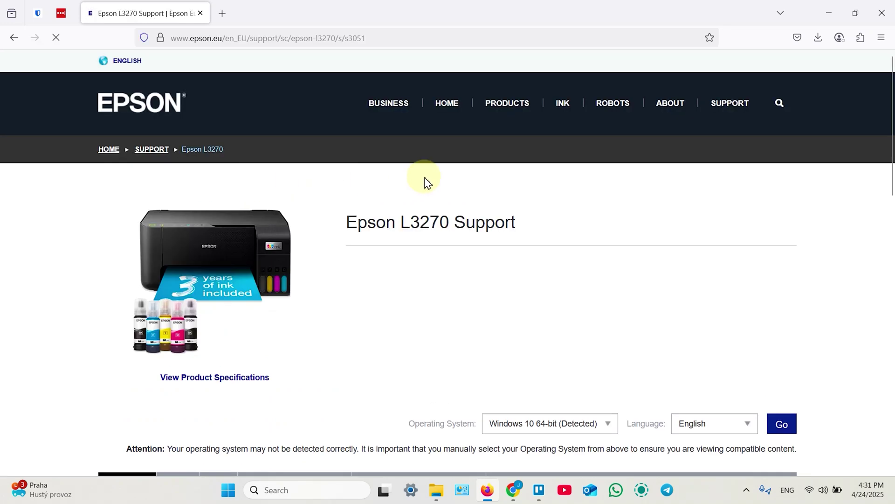
{"action": "scroll", "coordinate": [485, 171], "scroll_direction": "down", "scroll_amount": 2}
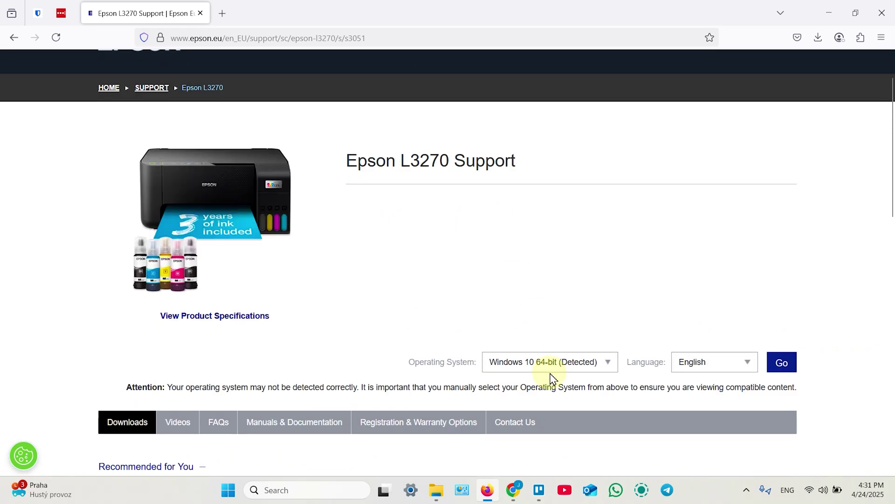
{"action": "left_click", "coordinate": [549, 367]}
{"action": "scroll", "coordinate": [552, 336], "scroll_direction": "down", "scroll_amount": 2}
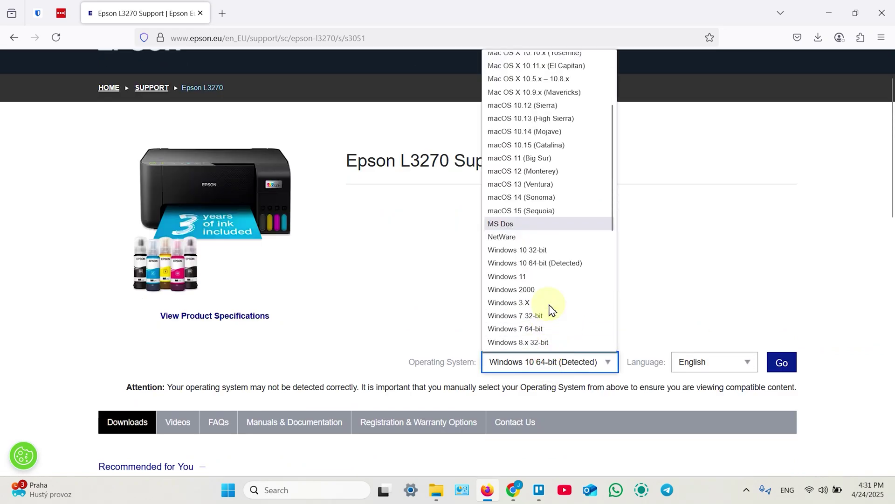
{"action": "left_click", "coordinate": [533, 278]}
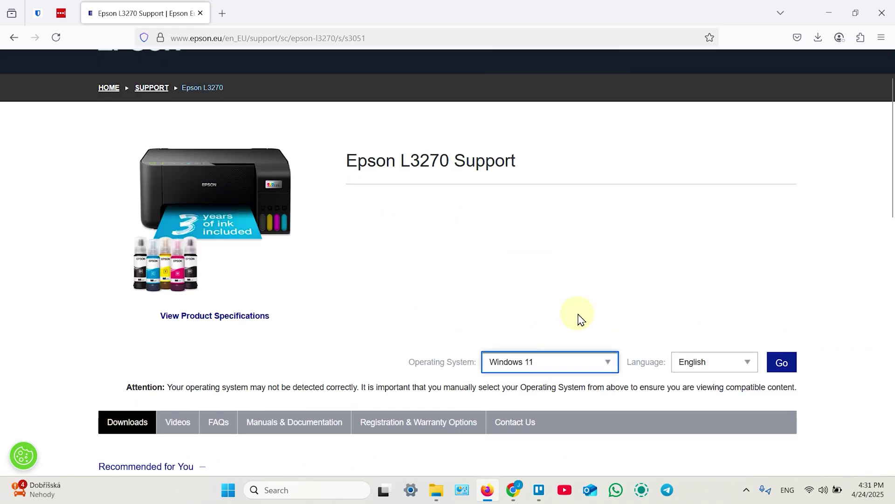
{"action": "left_click", "coordinate": [783, 363]}
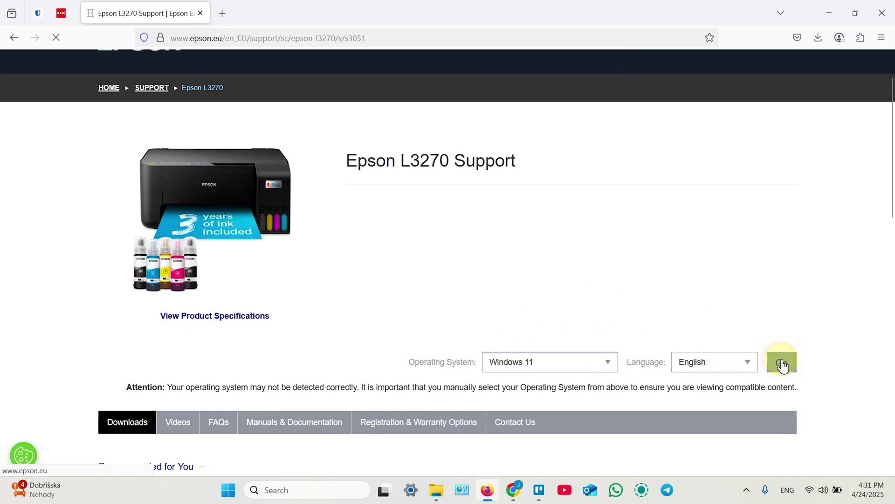
Download the Epson Product Setup (v5.0) installer from the Product Setup section.
{"action": "scroll", "coordinate": [394, 219], "scroll_direction": "down", "scroll_amount": 2}
{"action": "scroll", "coordinate": [394, 219], "scroll_direction": "down", "scroll_amount": 3}
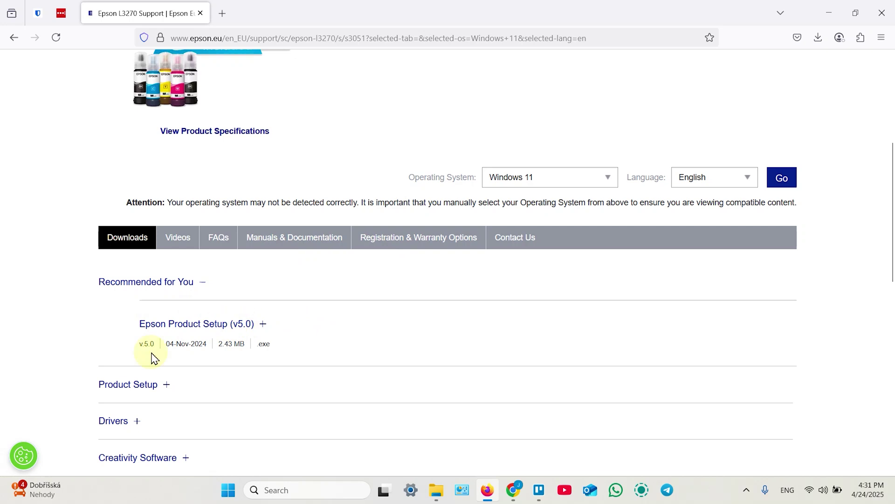
{"action": "left_click", "coordinate": [127, 387]}
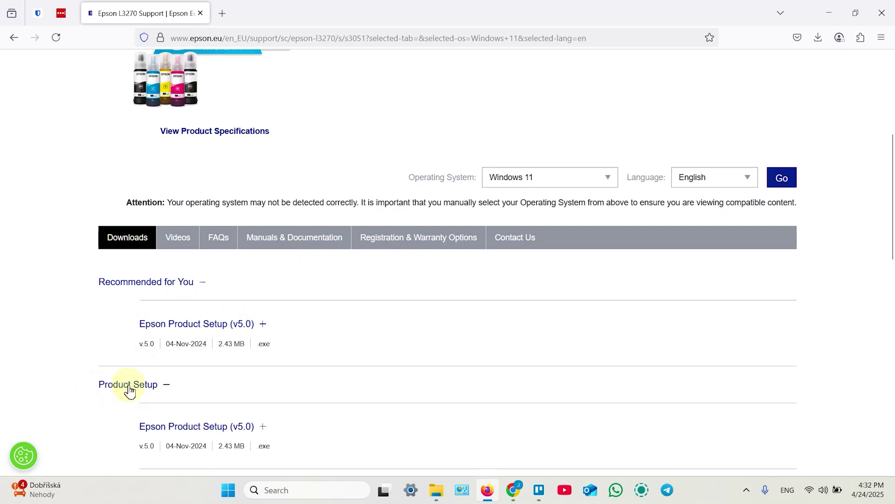
{"action": "scroll", "coordinate": [134, 388], "scroll_direction": "down", "scroll_amount": 2}
{"action": "scroll", "coordinate": [169, 374], "scroll_direction": "down", "scroll_amount": 2}
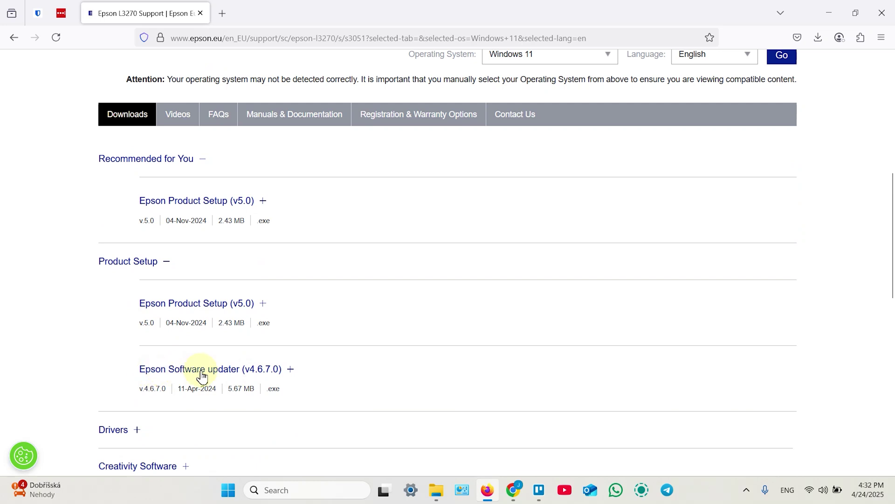
{"action": "scroll", "coordinate": [202, 376], "scroll_direction": "up", "scroll_amount": 4}
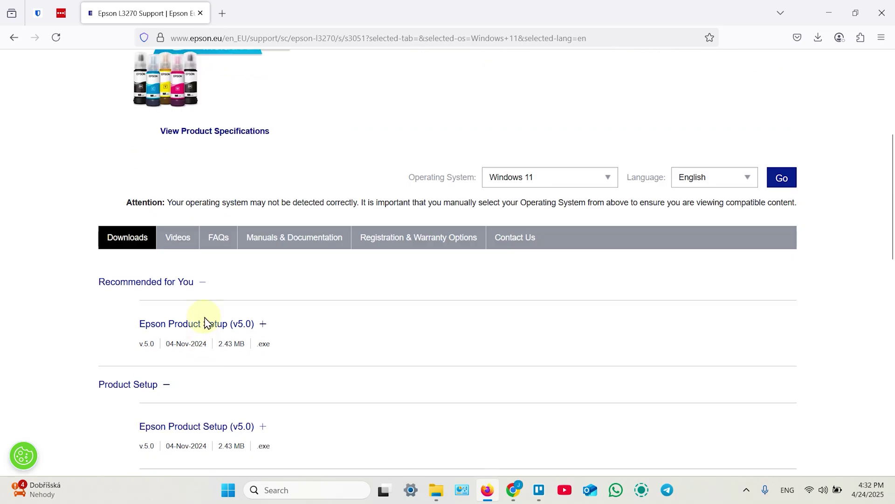
{"action": "left_click", "coordinate": [180, 327]}
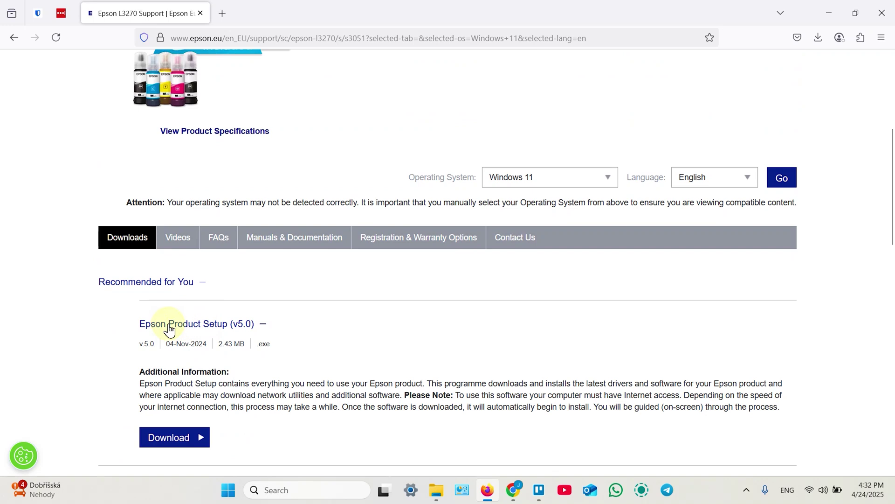
{"action": "scroll", "coordinate": [182, 343], "scroll_direction": "down", "scroll_amount": 2}
{"action": "left_click", "coordinate": [176, 380]}
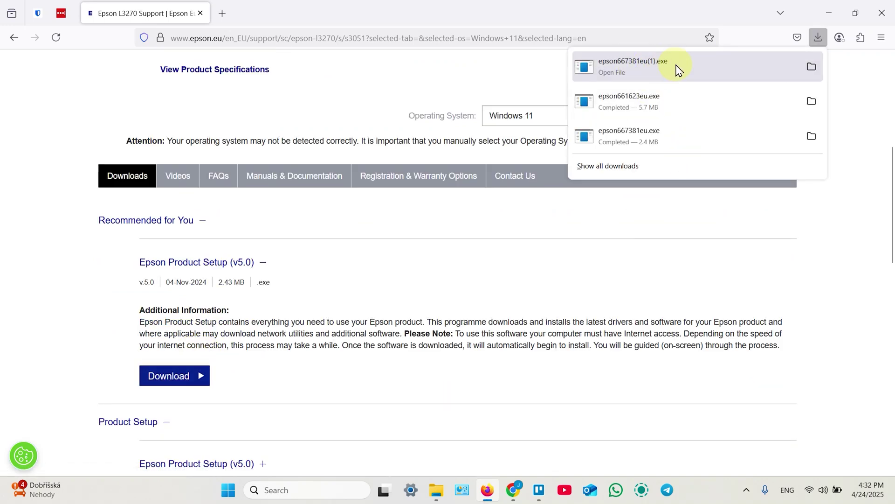
Run epson667381eu(1).exe from Firefox downloads and approve the User Account Control prompt.
{"action": "left_click", "coordinate": [659, 70]}
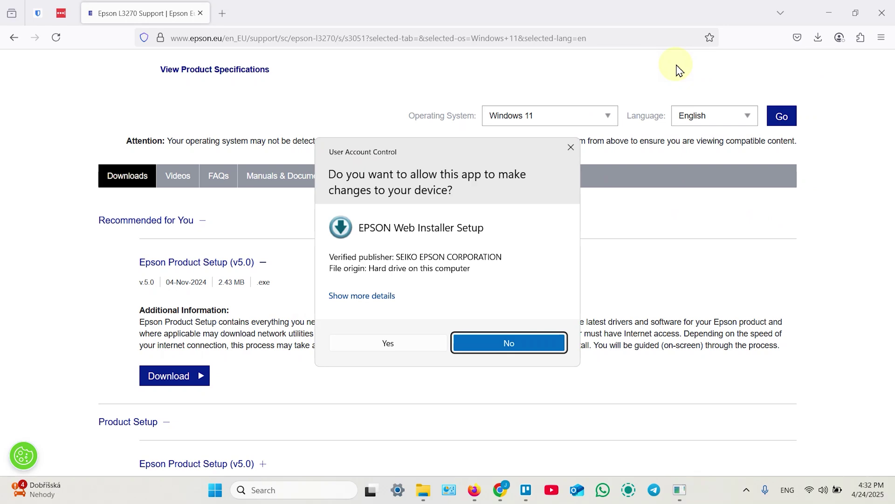
{"action": "left_click", "coordinate": [394, 343]}
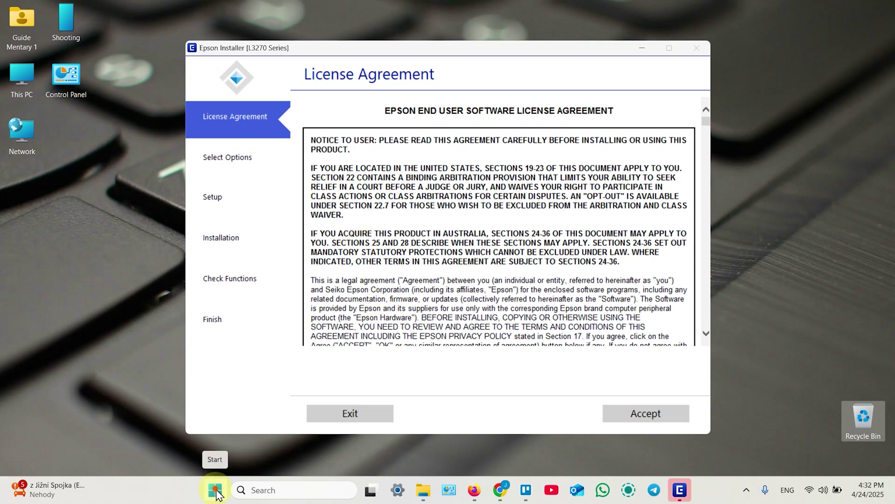
Add the EPSON L3270 Series printer in Settings' Printers & scanners, then minimize Settings.
{"action": "left_click", "coordinate": [216, 491]}
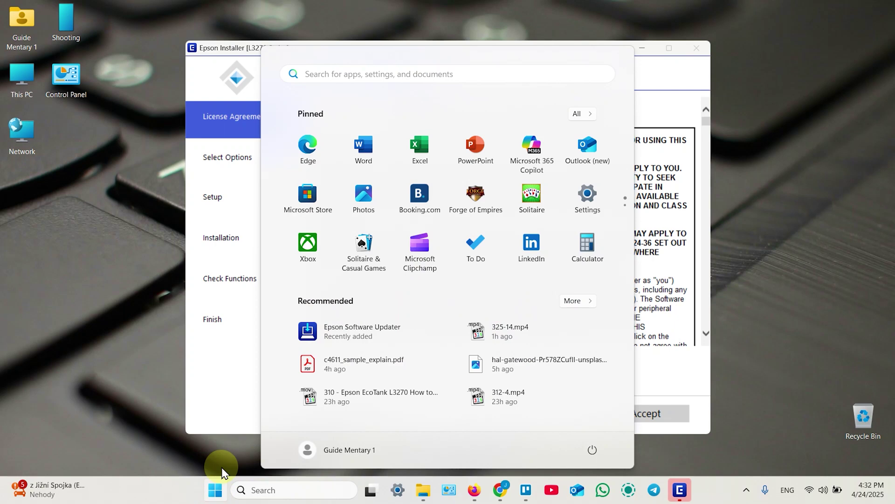
{"action": "type", "text": "prin"}
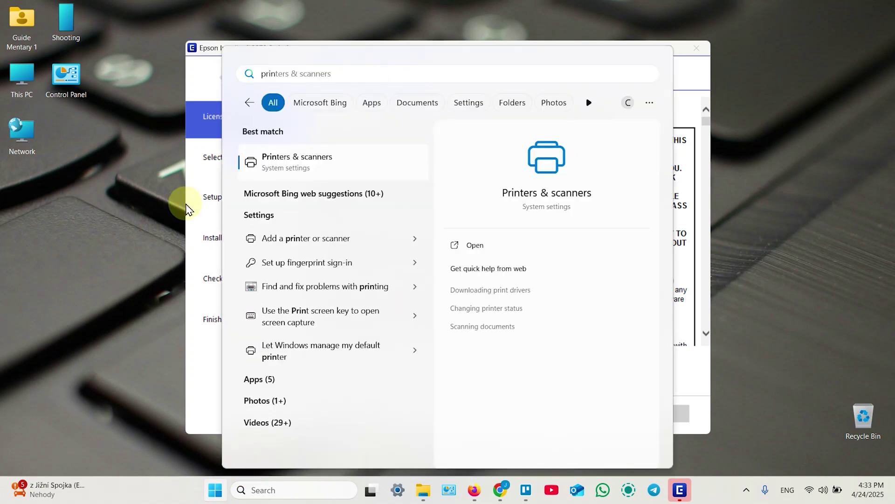
{"action": "left_click", "coordinate": [310, 158]}
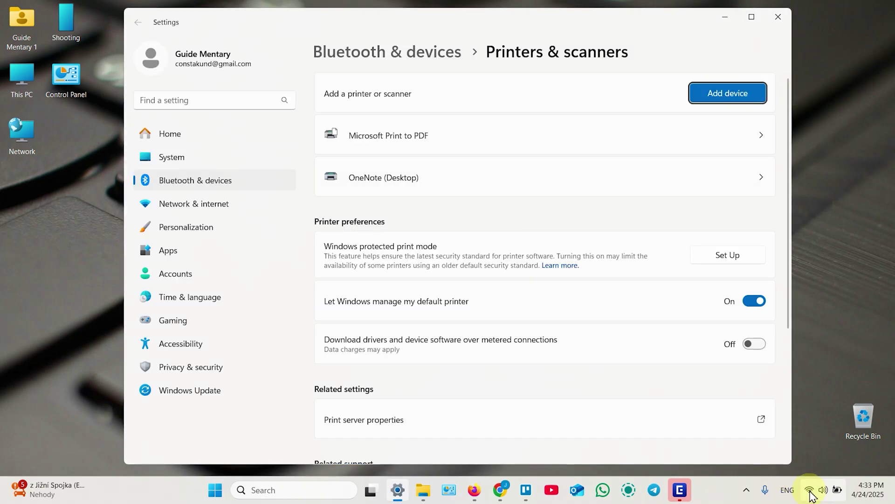
{"action": "left_click", "coordinate": [825, 491]}
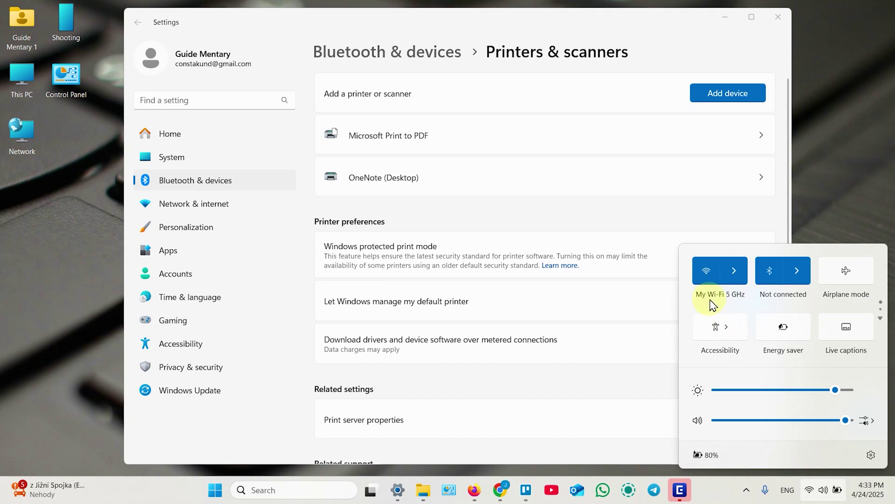
{"action": "left_click", "coordinate": [729, 96]}
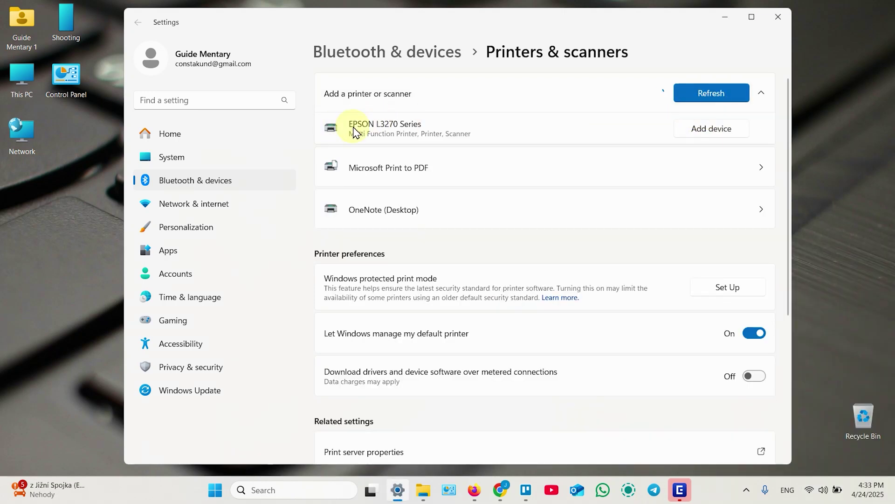
{"action": "left_click", "coordinate": [725, 135]}
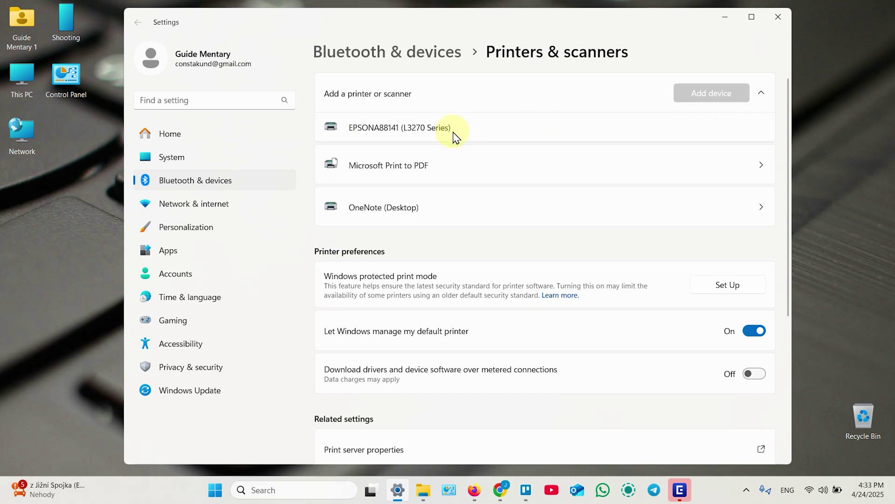
{"action": "left_click", "coordinate": [725, 16]}
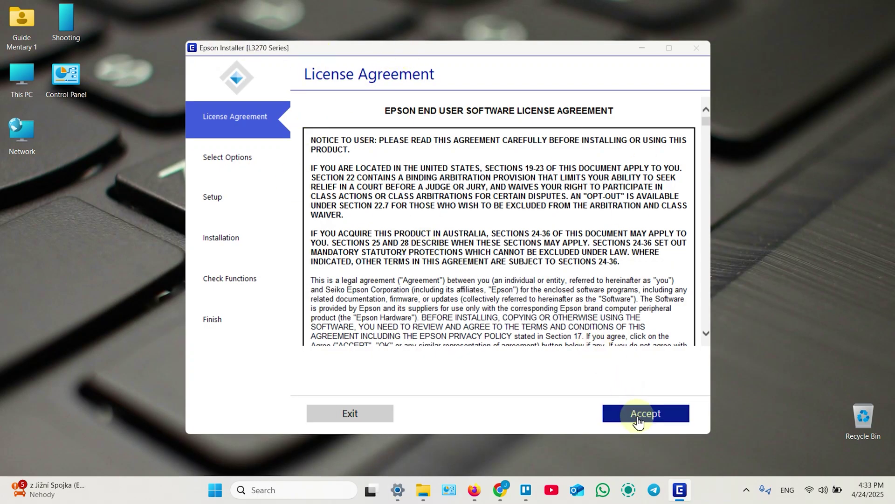
Accept the Epson license agreement and decline both software and product usage-data collection.
{"action": "left_click", "coordinate": [653, 418]}
{"action": "left_click", "coordinate": [396, 293]}
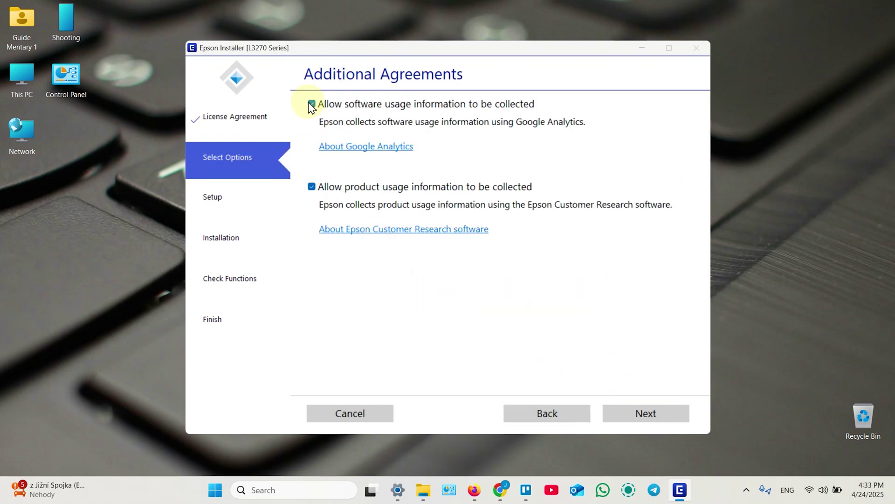
{"action": "left_click", "coordinate": [311, 104]}
{"action": "left_click", "coordinate": [312, 188]}
Confirm the ink tanks have been filled and continue to the connection method page.
{"action": "left_click", "coordinate": [649, 415]}
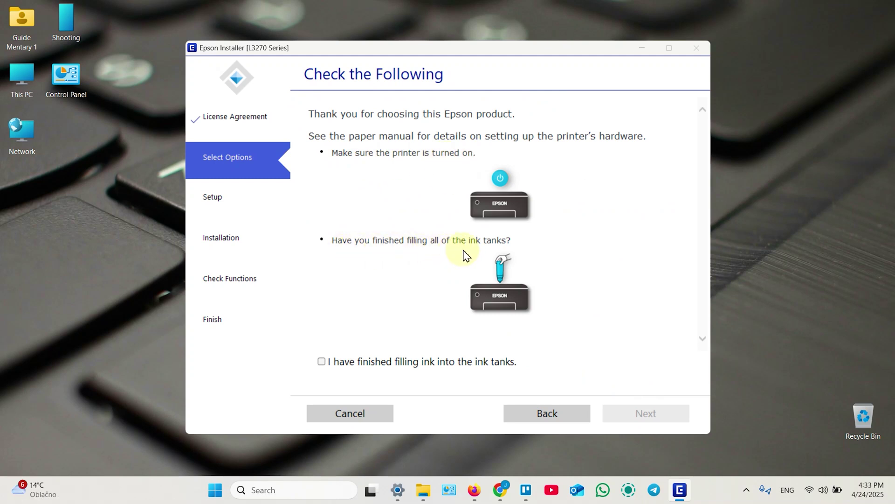
{"action": "left_click", "coordinate": [321, 361]}
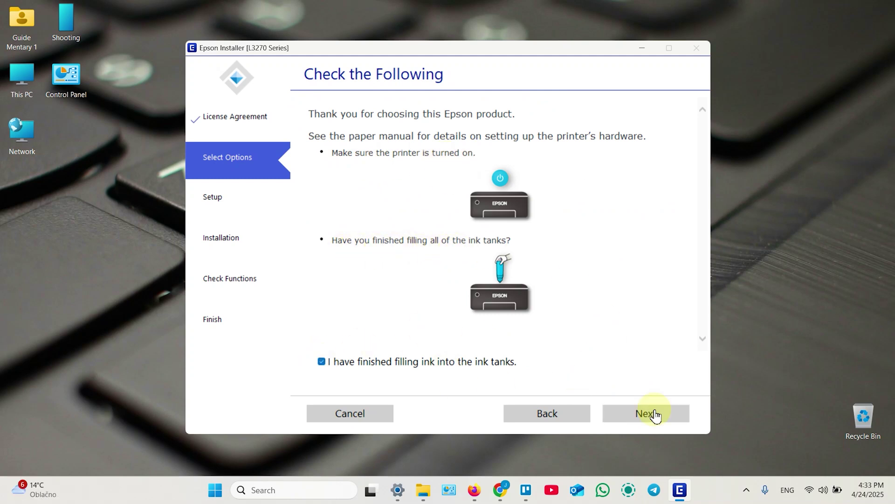
{"action": "left_click", "coordinate": [641, 417]}
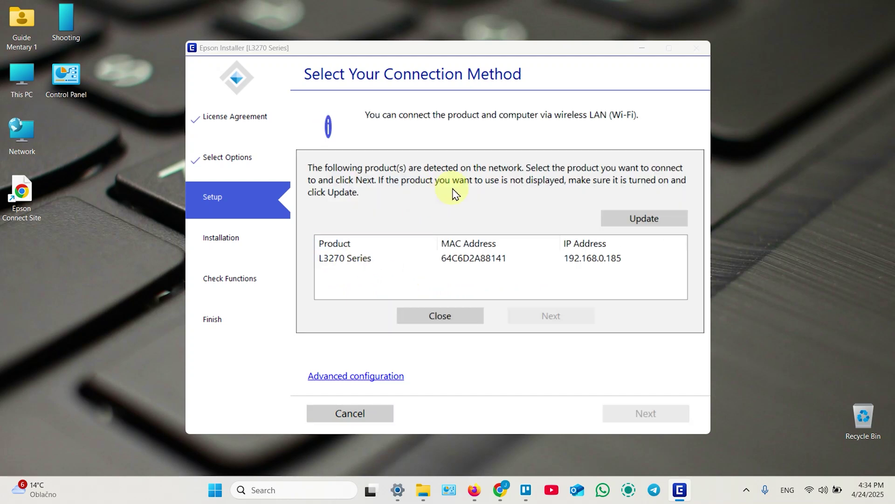
Choose the network-detected L3270 Series printer and continue setup.
{"action": "left_click", "coordinate": [348, 259]}
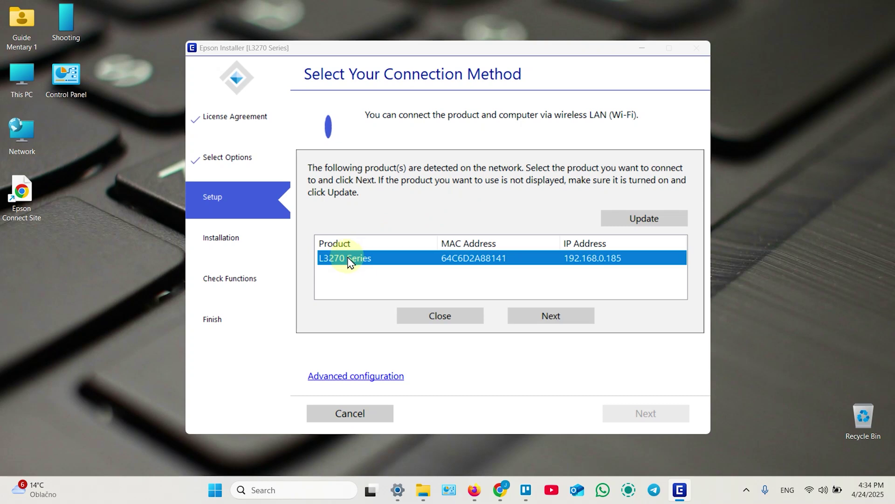
{"action": "left_click", "coordinate": [560, 316]}
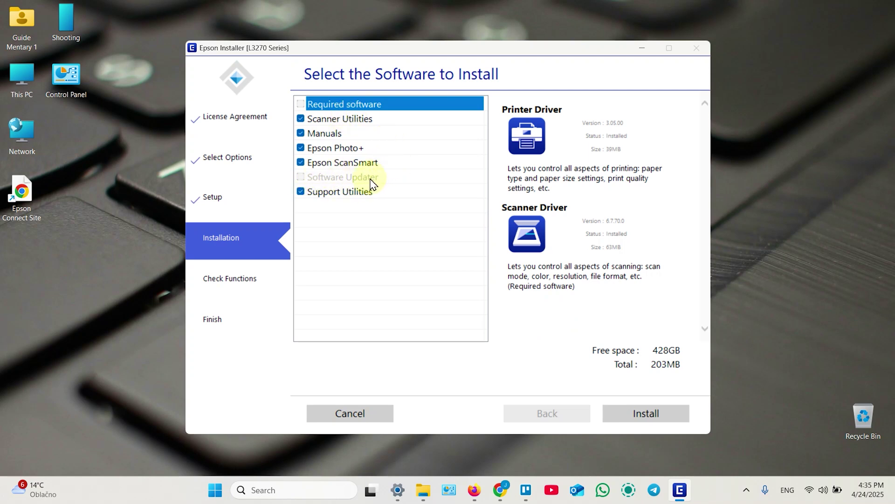
Leave Epson Photo+ out, install the selected software, and print a test page.
{"action": "left_click", "coordinate": [301, 148]}
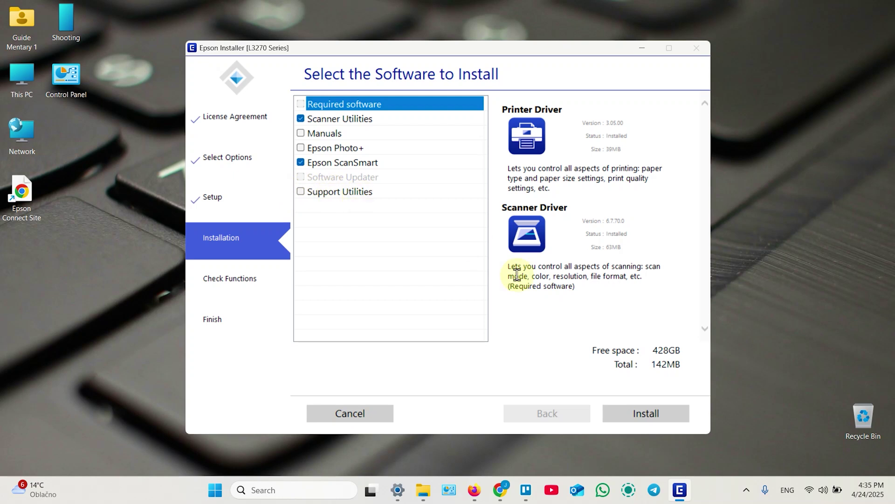
{"action": "left_click", "coordinate": [643, 414]}
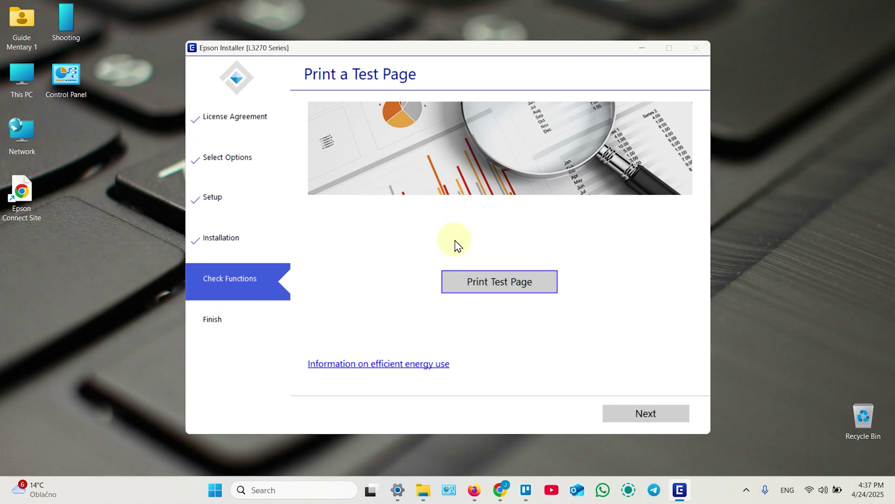
{"action": "left_click", "coordinate": [492, 280]}
{"action": "left_click", "coordinate": [642, 415]}
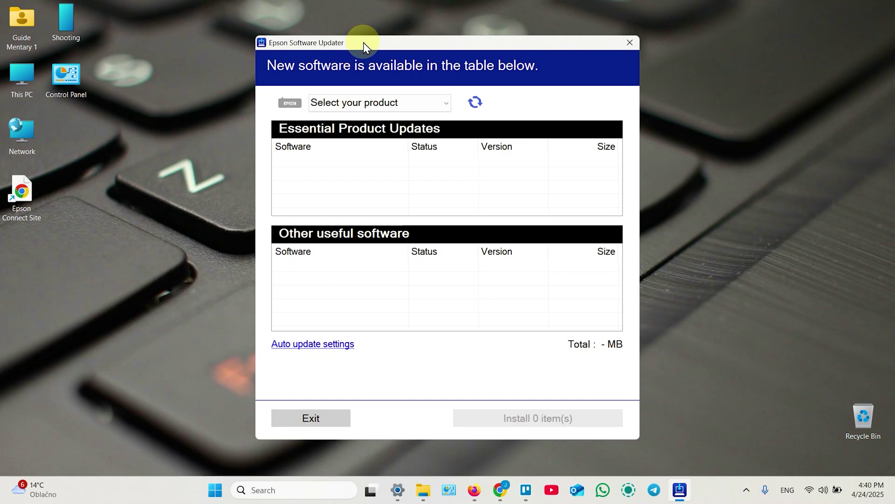
For EPSONA88141 (L3270 Series), tick only the two essential updates (5.11 MB) and install them.
{"action": "left_click", "coordinate": [405, 106]}
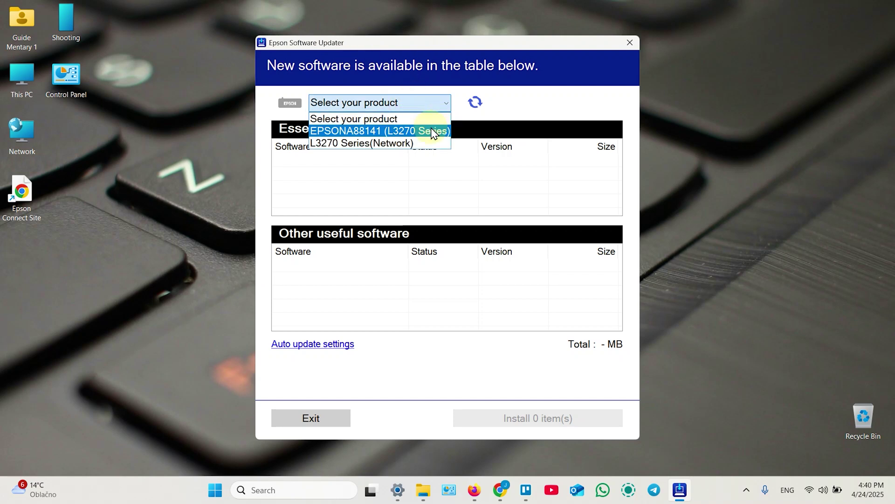
{"action": "left_click", "coordinate": [381, 132]}
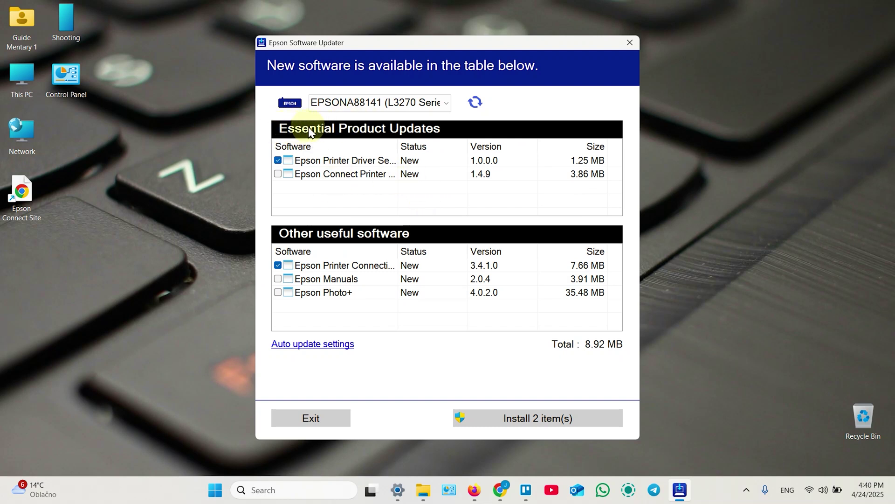
{"action": "left_click", "coordinate": [278, 174]}
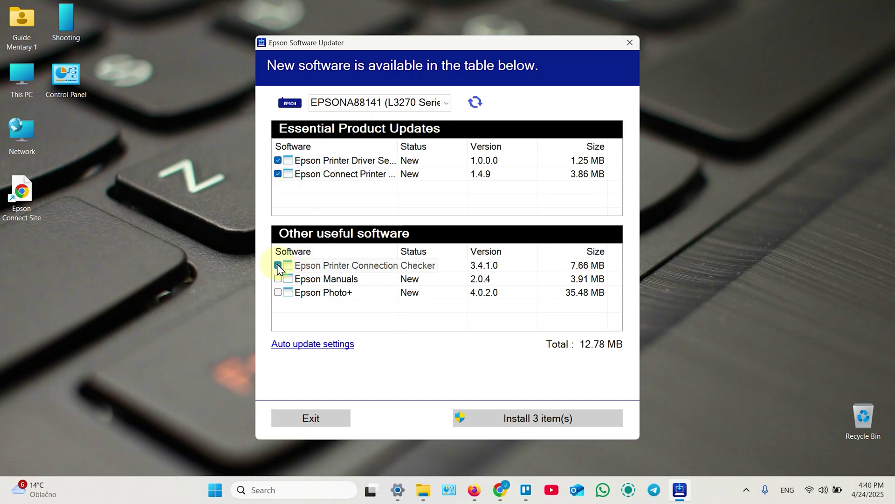
{"action": "left_click", "coordinate": [278, 266]}
{"action": "left_click", "coordinate": [278, 292]}
{"action": "left_click", "coordinate": [278, 279]}
{"action": "left_click", "coordinate": [278, 266]}
{"action": "left_click", "coordinate": [277, 265]}
{"action": "left_click", "coordinate": [278, 279]}
{"action": "left_click", "coordinate": [278, 293]}
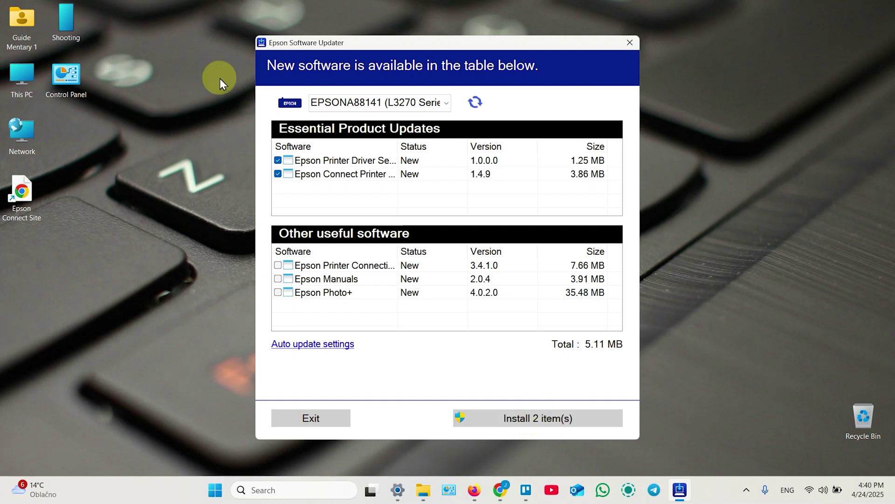
{"action": "left_click", "coordinate": [532, 422]}
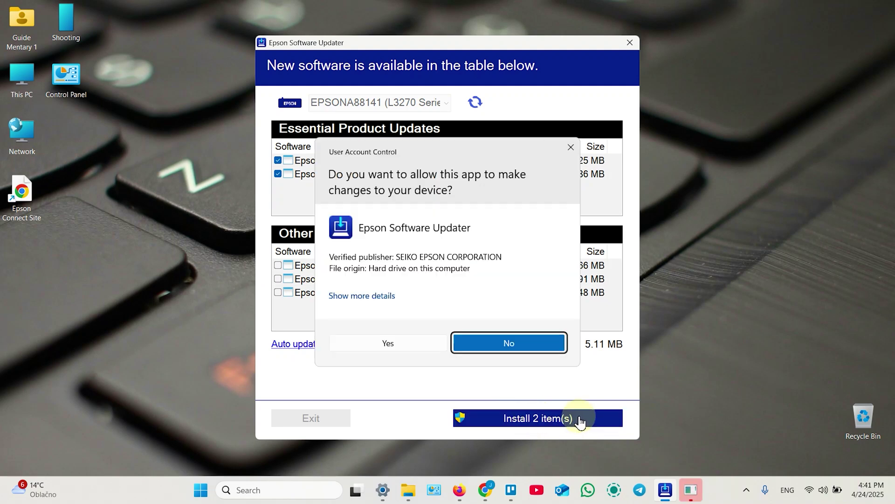
Approve the updater, agree to the Epson EULA, and dismiss the installation success message.
{"action": "left_click", "coordinate": [394, 343]}
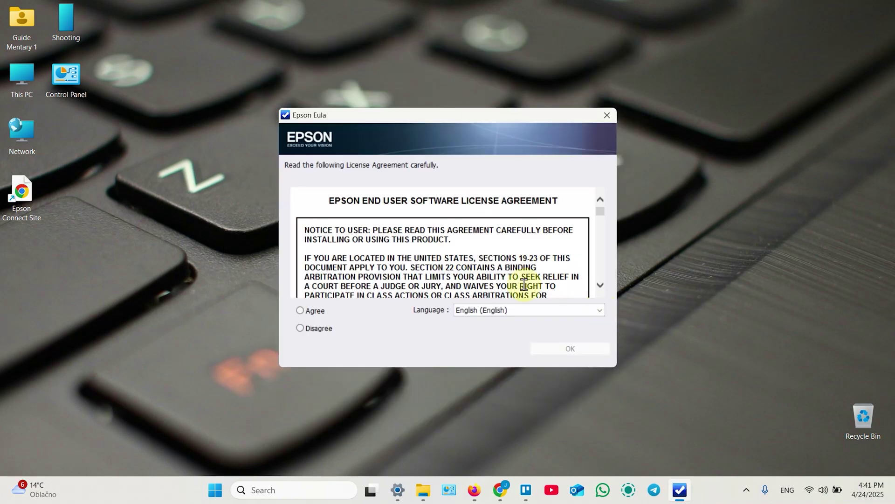
{"action": "left_click", "coordinate": [308, 310]}
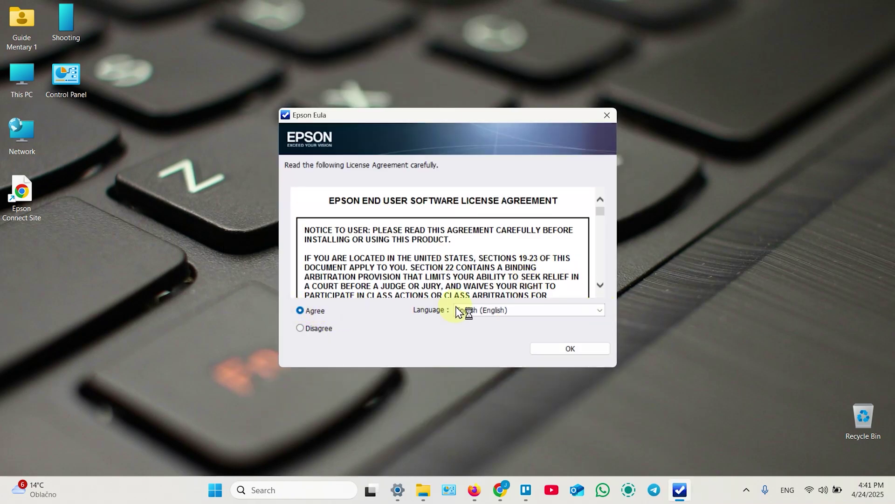
{"action": "left_click", "coordinate": [569, 349]}
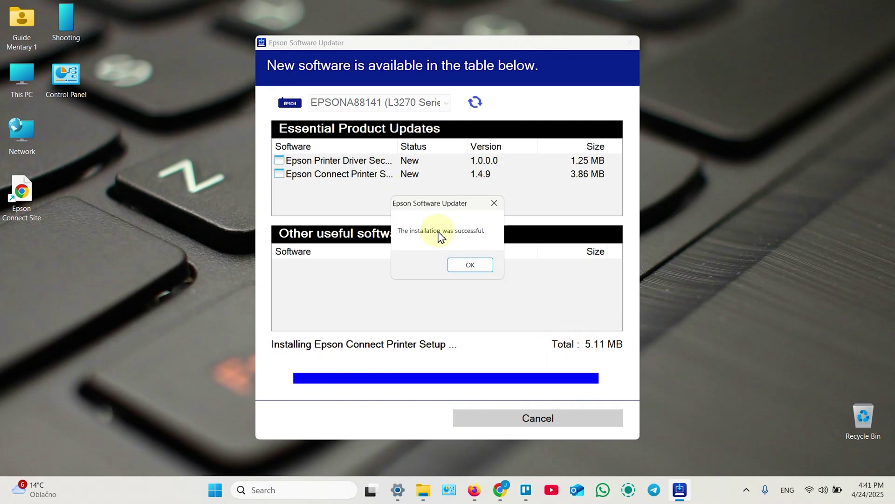
{"action": "left_click", "coordinate": [469, 261]}
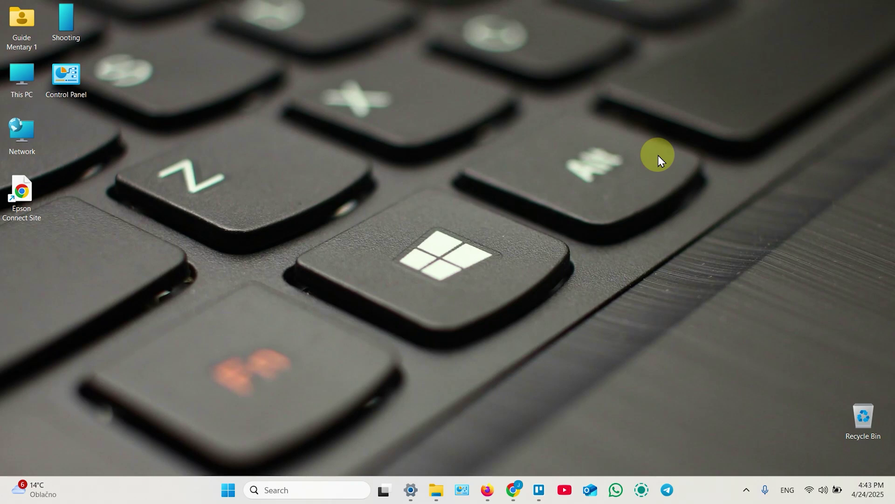
Open the '15 new notifications on SignalGuru' email in Gmail and print the whole conversation.
{"action": "left_click", "coordinate": [514, 491]}
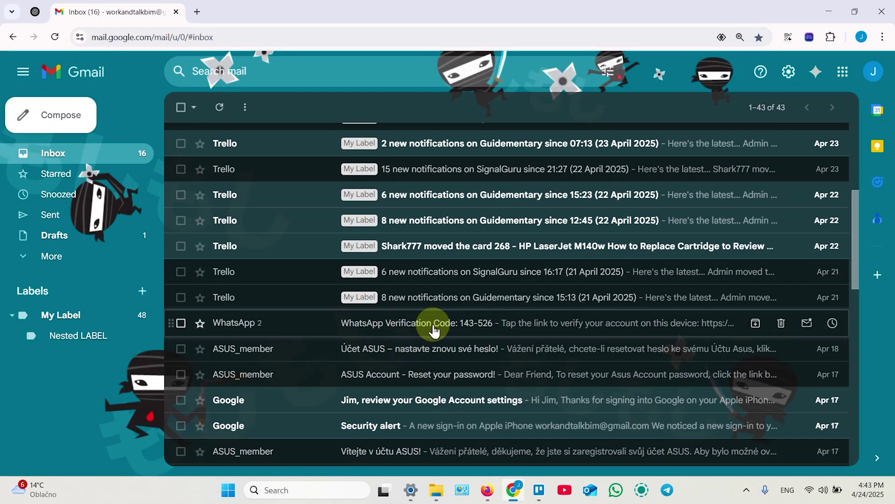
{"action": "scroll", "coordinate": [447, 280], "scroll_direction": "down", "scroll_amount": 2}
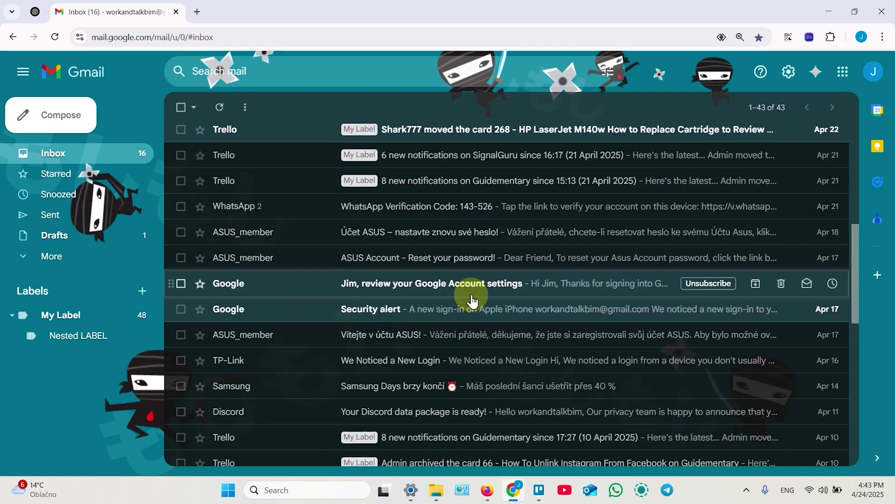
{"action": "scroll", "coordinate": [468, 294], "scroll_direction": "up", "scroll_amount": 3}
{"action": "left_click", "coordinate": [456, 229]}
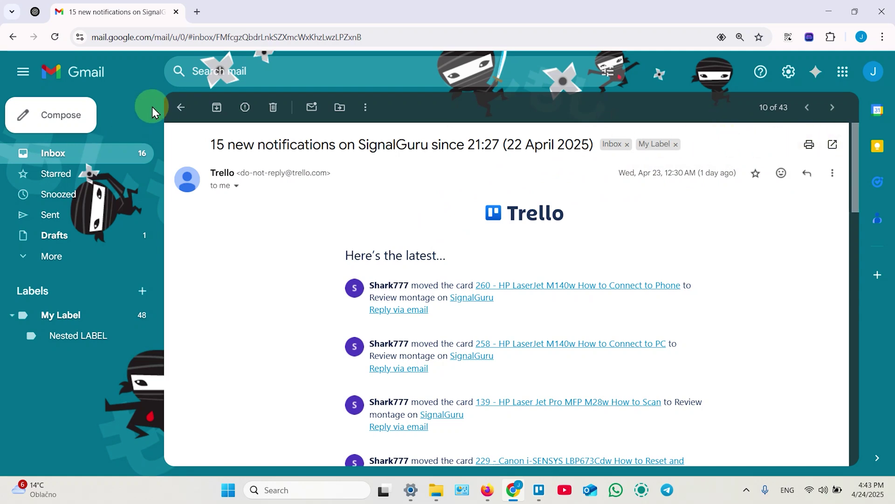
{"action": "left_click", "coordinate": [810, 148]}
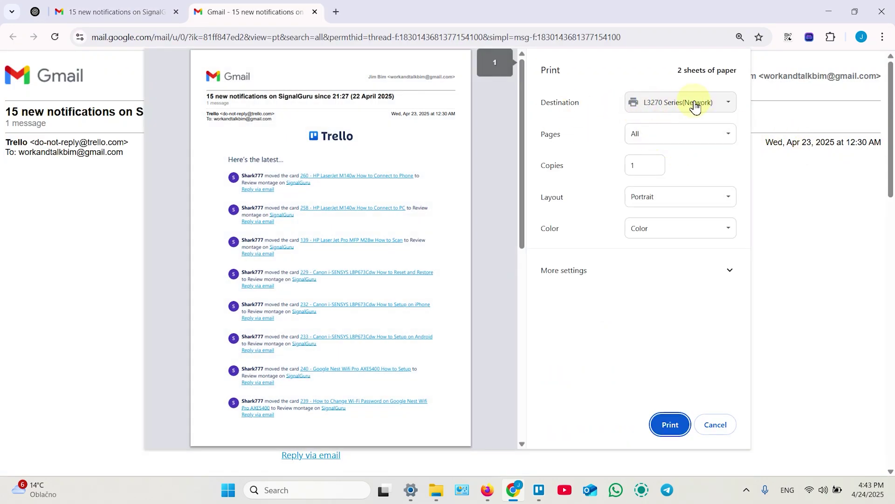
Set the print layout to Landscape under More settings.
{"action": "left_click", "coordinate": [583, 273]}
{"action": "scroll", "coordinate": [590, 264], "scroll_direction": "down", "scroll_amount": 3}
{"action": "scroll", "coordinate": [588, 266], "scroll_direction": "up", "scroll_amount": 3}
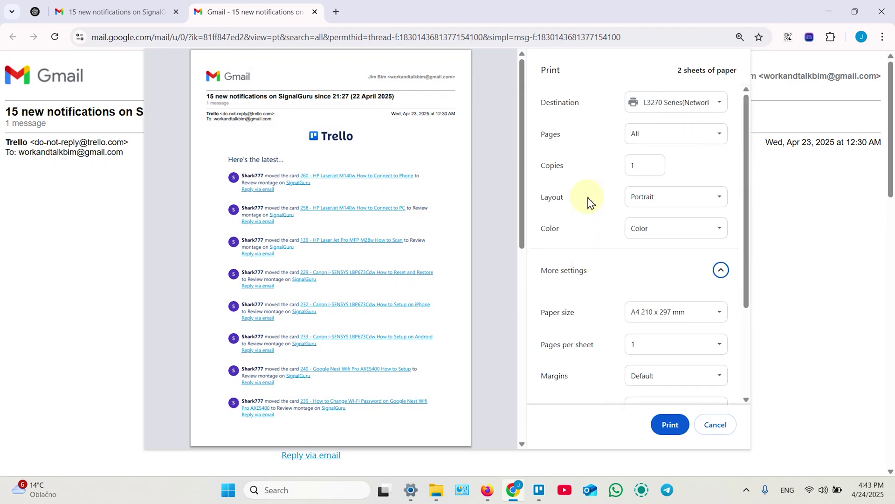
{"action": "left_click", "coordinate": [674, 196]}
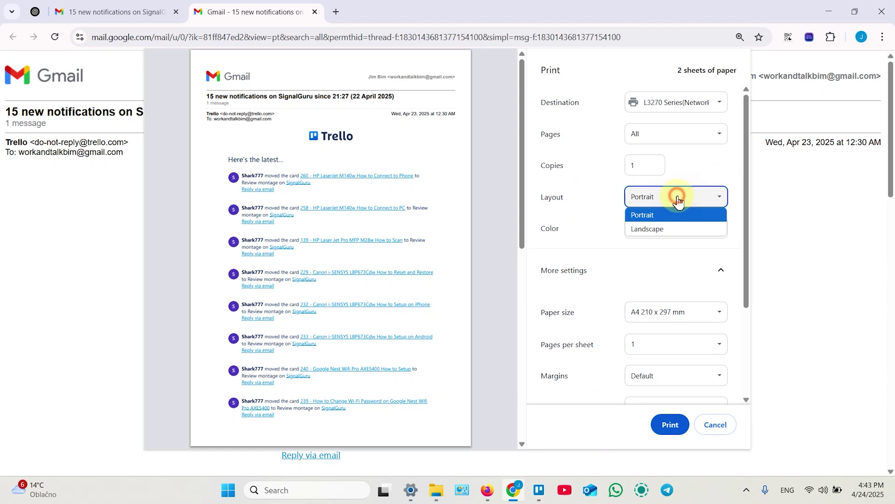
{"action": "left_click", "coordinate": [665, 229]}
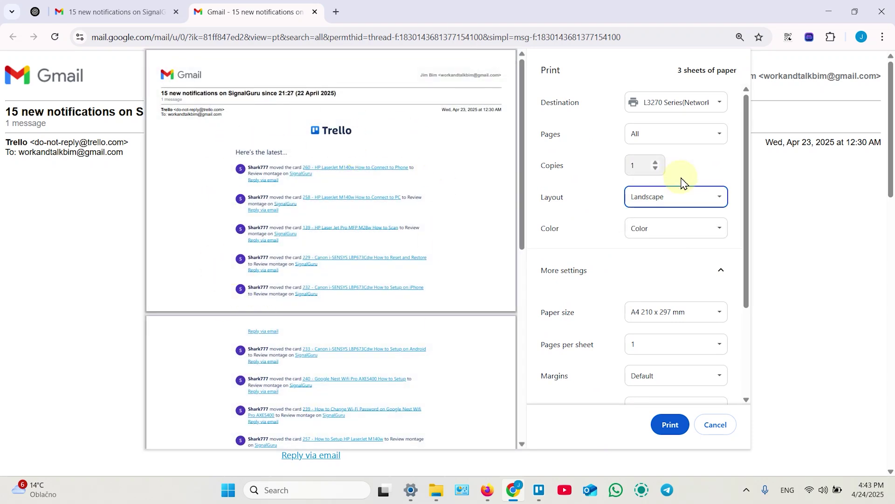
{"action": "scroll", "coordinate": [659, 255], "scroll_direction": "down", "scroll_amount": 2}
{"action": "scroll", "coordinate": [661, 249], "scroll_direction": "up", "scroll_amount": 2}
Keep copies at 1 and send the email to the L3270 printer.
{"action": "left_click", "coordinate": [656, 162]}
{"action": "left_click", "coordinate": [656, 171]}
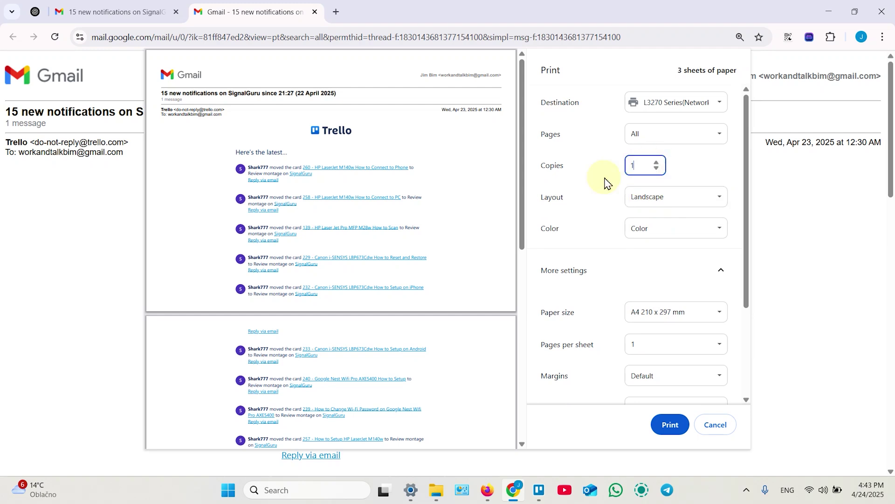
{"action": "scroll", "coordinate": [645, 227], "scroll_direction": "down", "scroll_amount": 1}
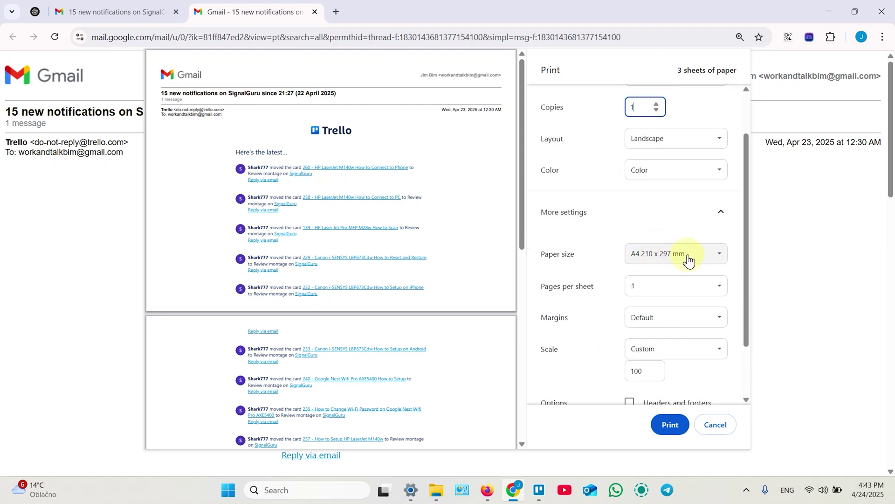
{"action": "scroll", "coordinate": [648, 247], "scroll_direction": "down", "scroll_amount": 2}
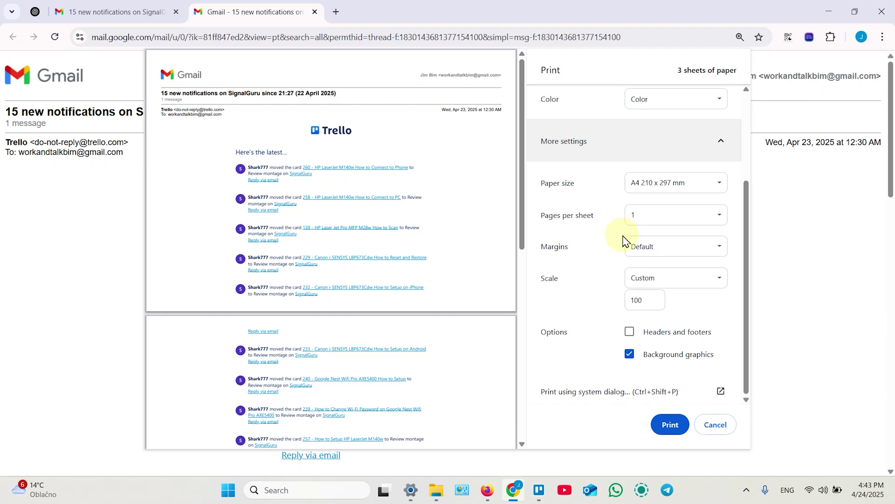
{"action": "left_click", "coordinate": [672, 430]}
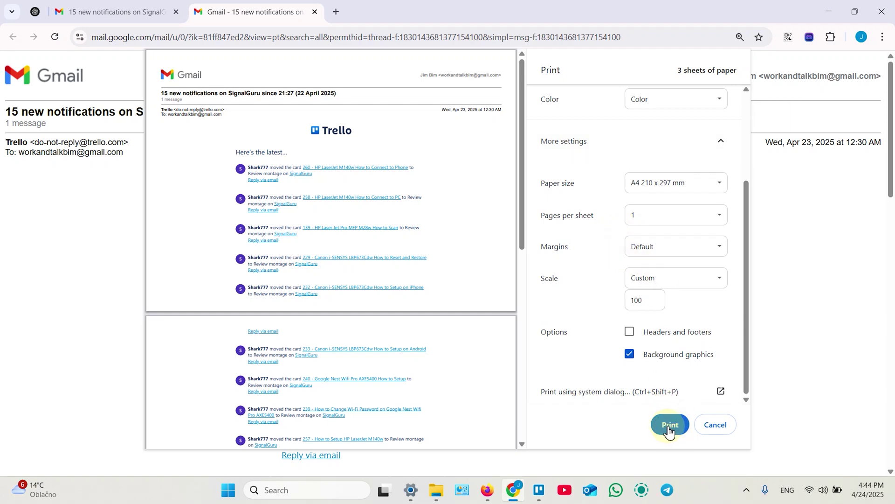
{"action": "left_click", "coordinate": [669, 430]}
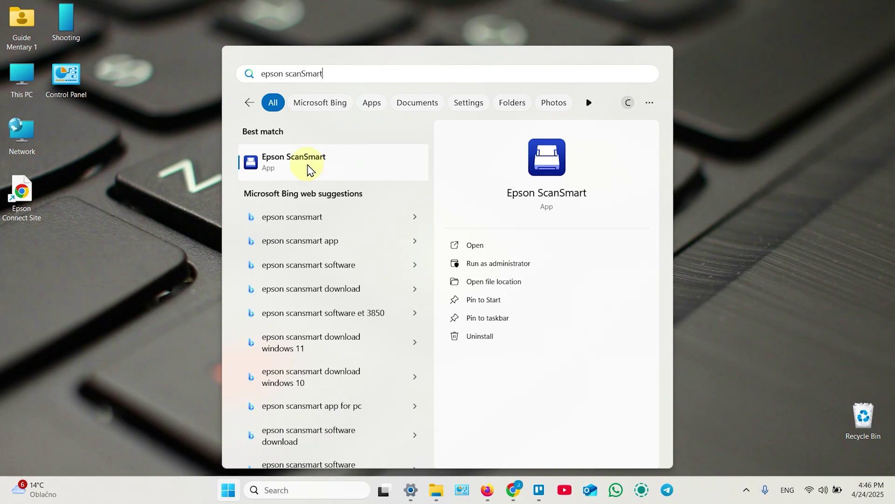
Launch Epson ScanSmart from the 'epson scanSmart' search results.
{"action": "left_click", "coordinate": [345, 164]}
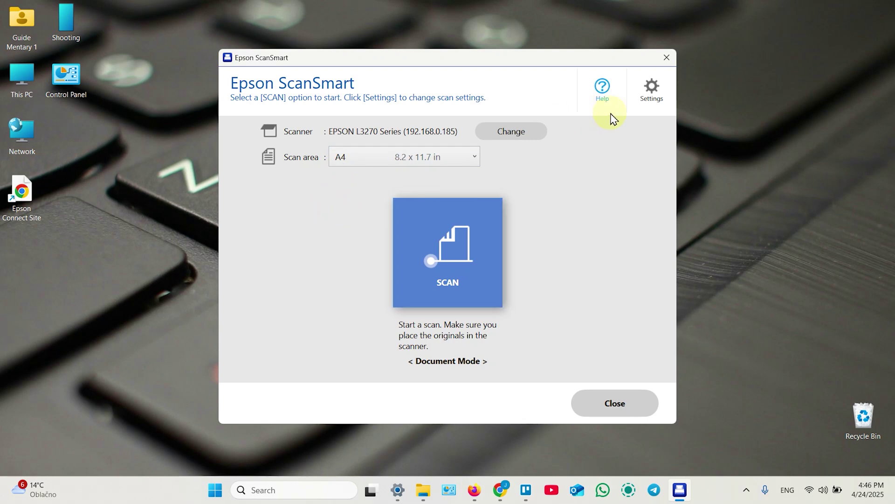
Review Document Mode custom settings in Epson Scan 2 (Scanner Glass, A4, Color, 300 dpi) and save them unchanged.
{"action": "left_click", "coordinate": [653, 86]}
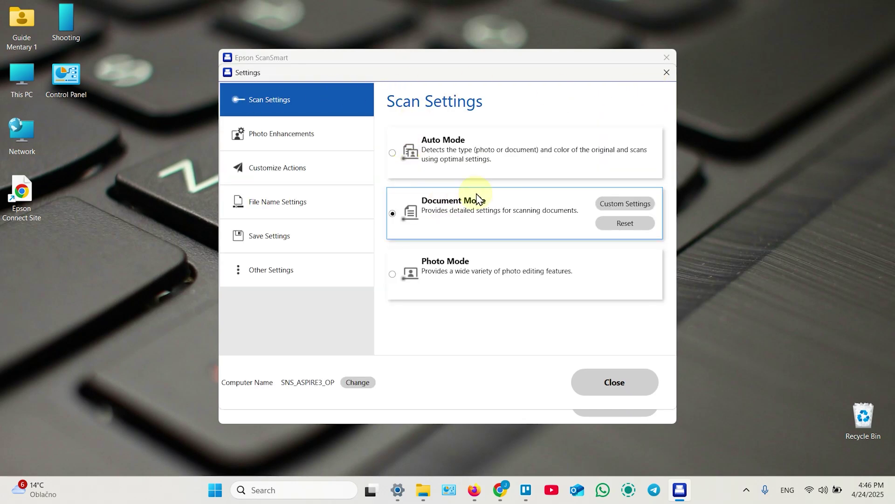
{"action": "left_click", "coordinate": [625, 205]}
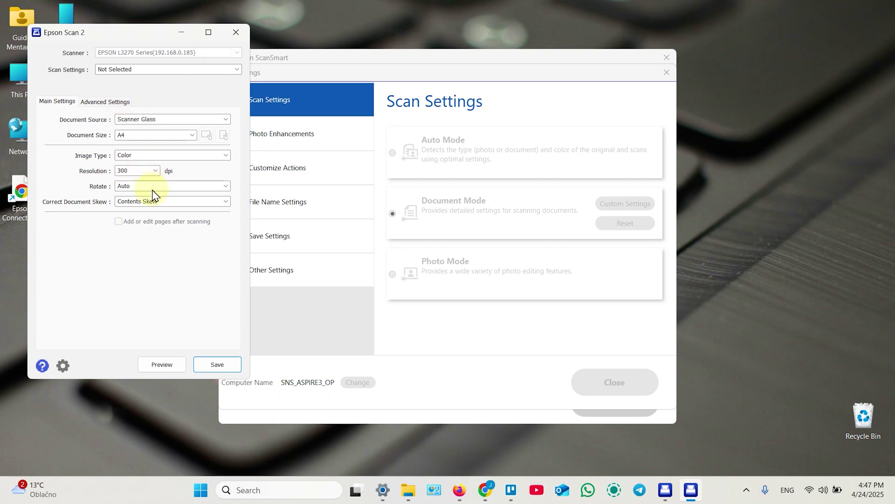
{"action": "left_click", "coordinate": [97, 101]}
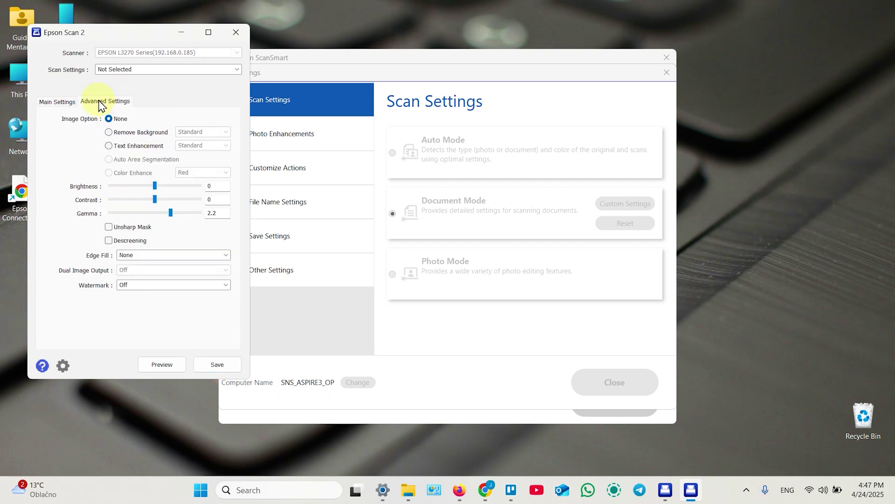
{"action": "left_click", "coordinate": [57, 103]}
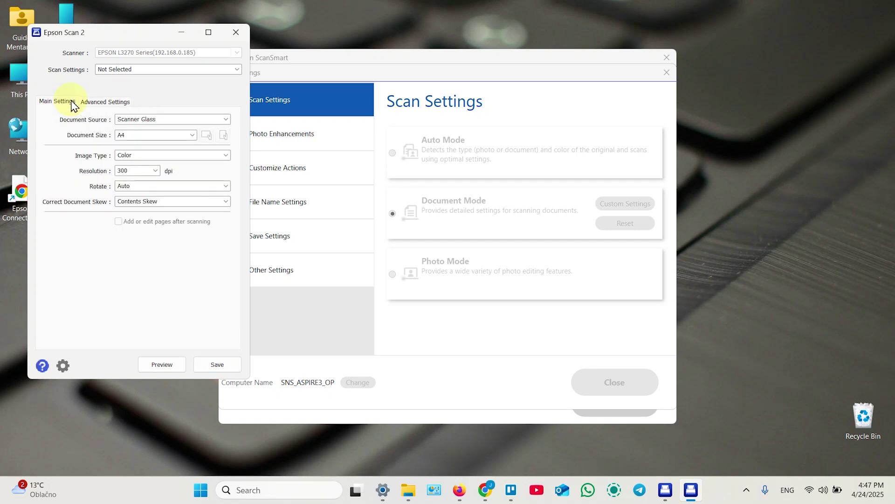
{"action": "left_click", "coordinate": [96, 104]}
{"action": "left_click", "coordinate": [61, 101]}
{"action": "left_click", "coordinate": [154, 70]}
{"action": "left_click", "coordinate": [63, 78]}
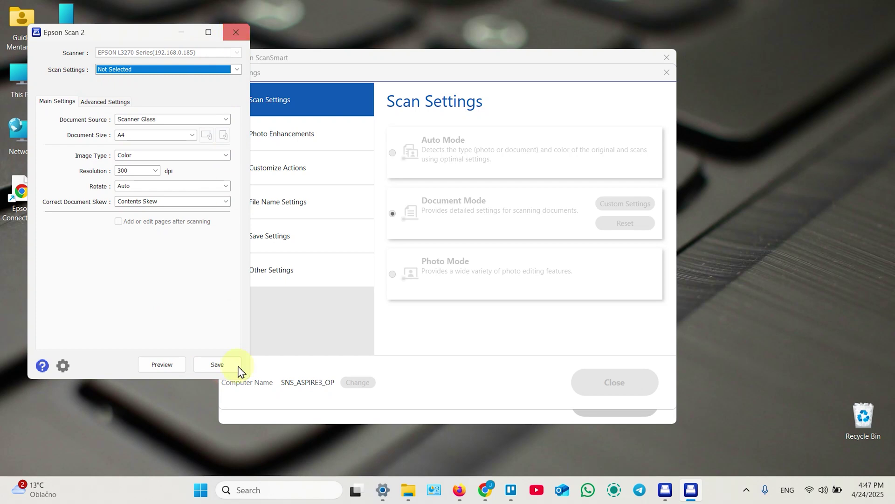
{"action": "left_click", "coordinate": [216, 364]}
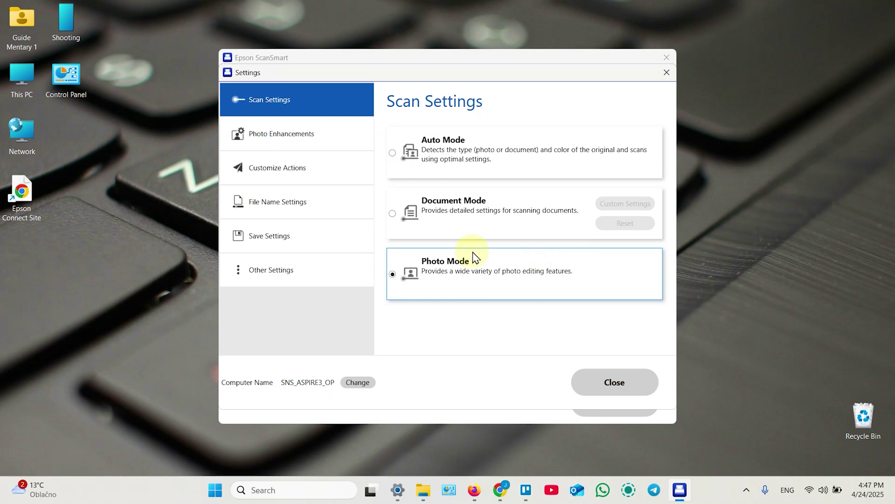
Look through photo enhancements, after-scan actions, file naming and save format options, then close Settings.
{"action": "left_click", "coordinate": [300, 140]}
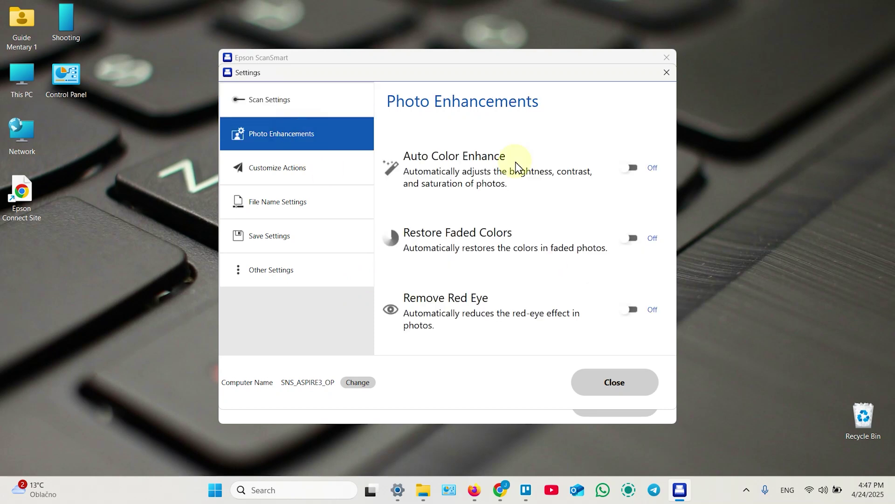
{"action": "left_click", "coordinate": [286, 175]}
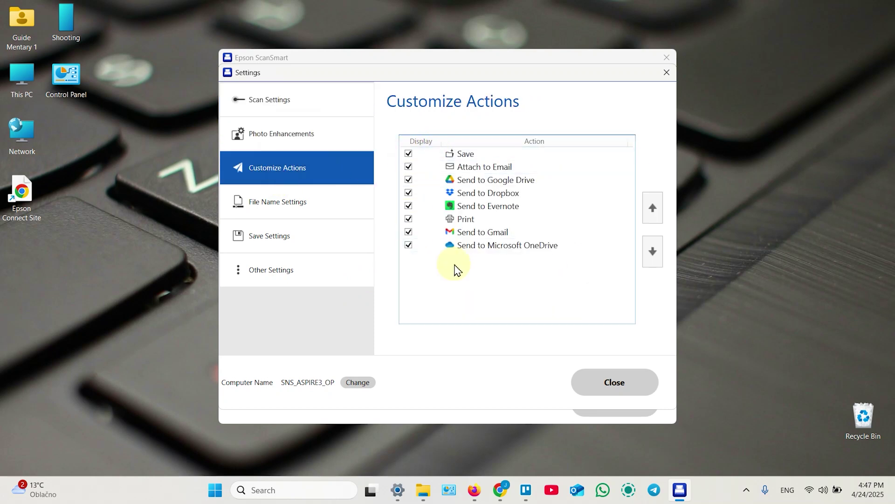
{"action": "left_click", "coordinate": [262, 201]}
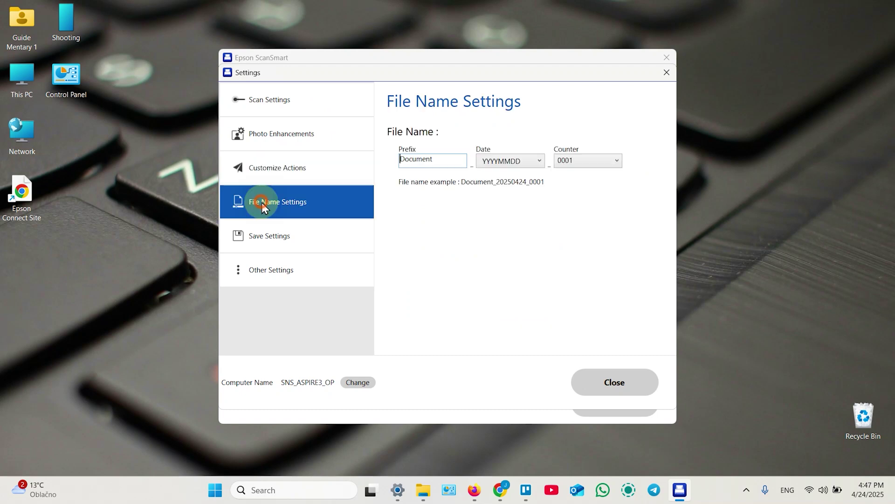
{"action": "left_click_drag", "start_coordinate": [449, 156], "coordinate": [329, 165]}
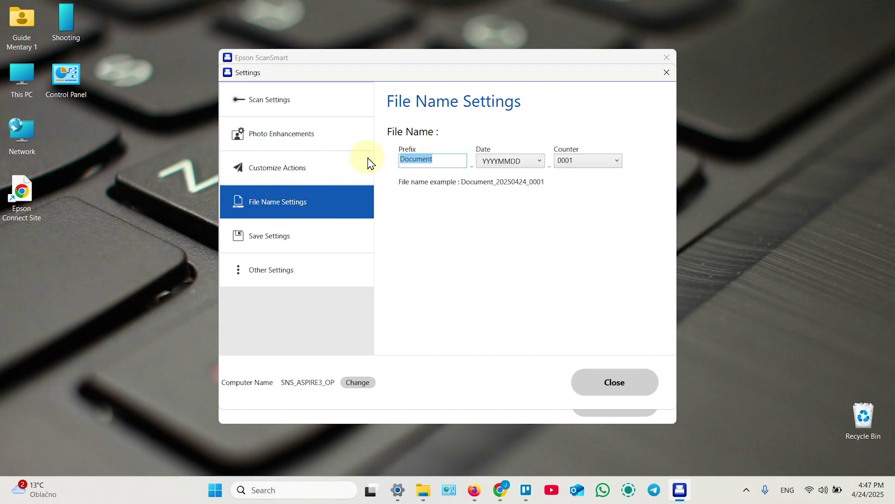
{"action": "left_click", "coordinate": [329, 238]}
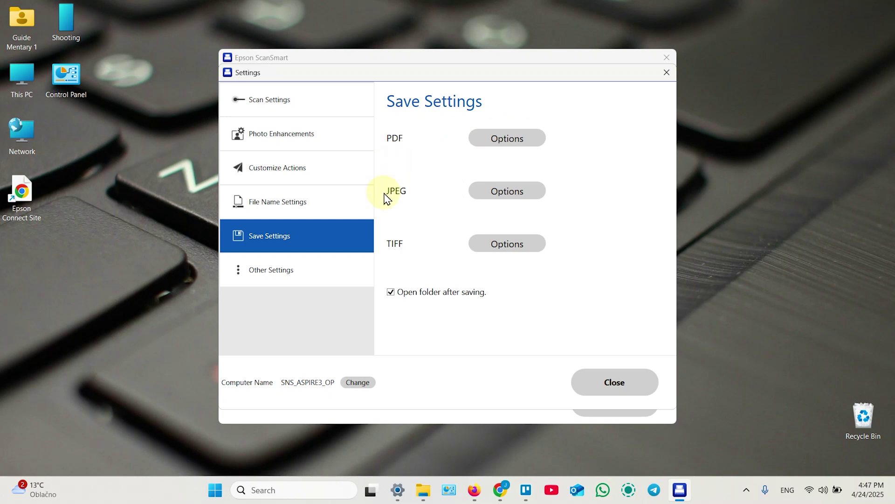
{"action": "left_click", "coordinate": [616, 384]}
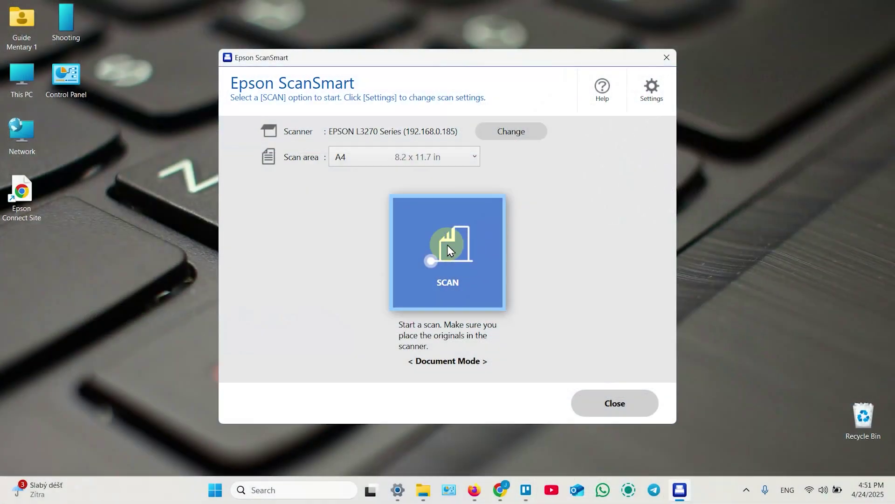
Scan one document page on the EPSON L3270 into Review Scans.
{"action": "left_click", "coordinate": [455, 255]}
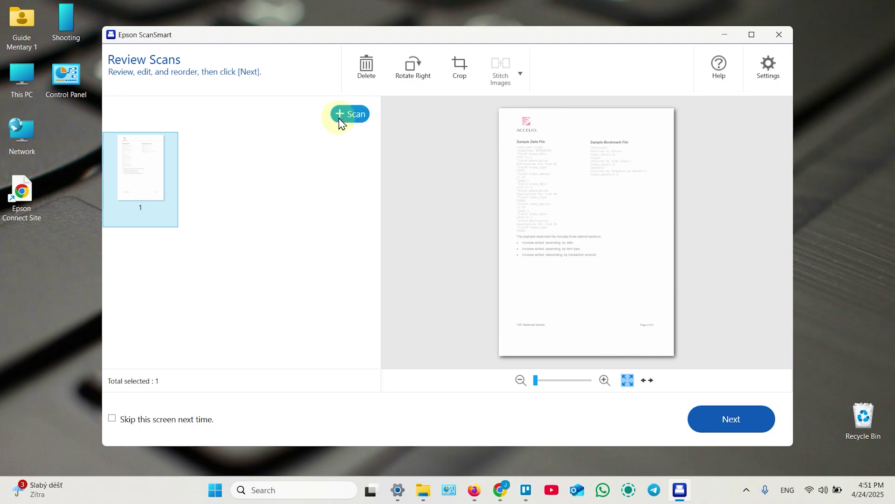
Choose to save the scanned page to the computer, keeping PDF as the file type.
{"action": "left_click_drag", "start_coordinate": [166, 167], "coordinate": [154, 180]}
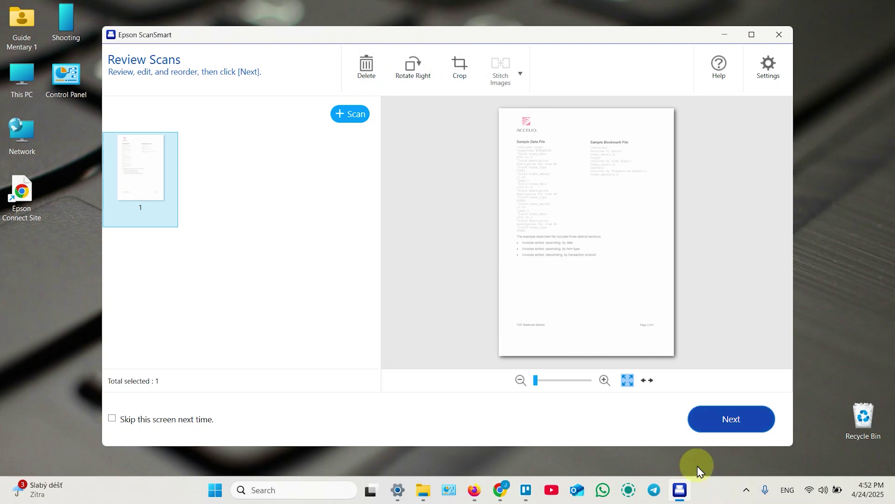
{"action": "left_click", "coordinate": [730, 419]}
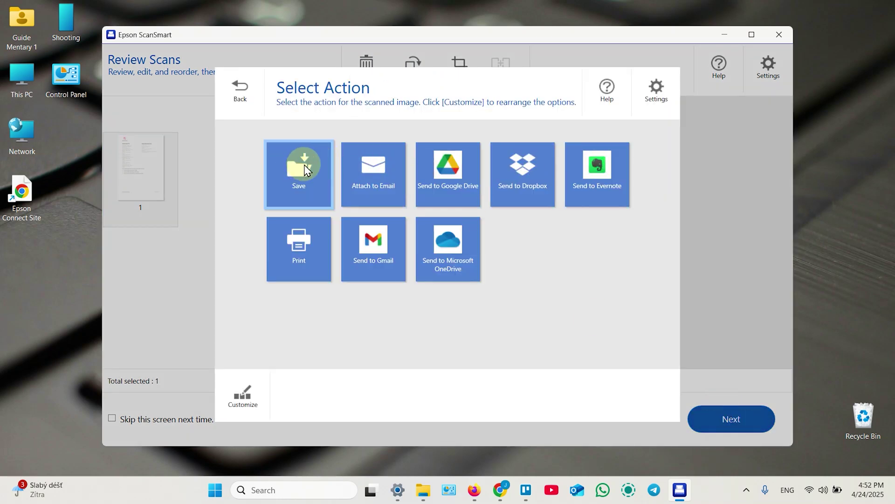
{"action": "left_click", "coordinate": [298, 182]}
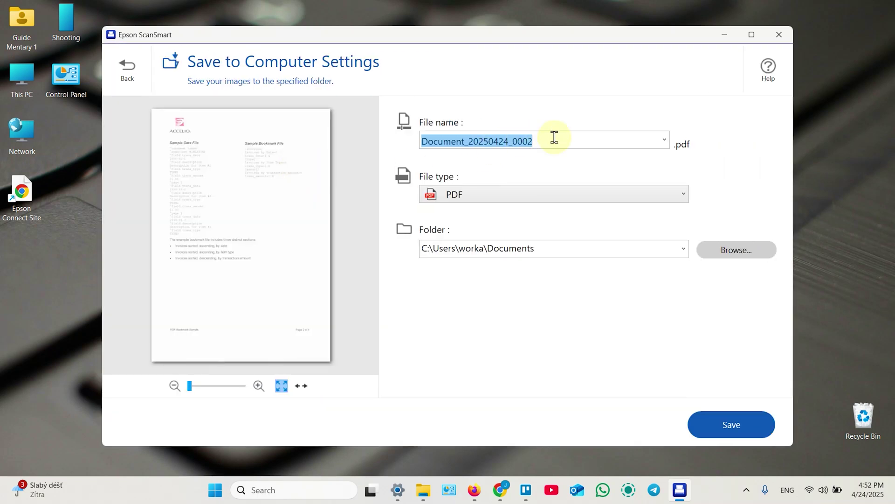
{"action": "left_click", "coordinate": [554, 138]}
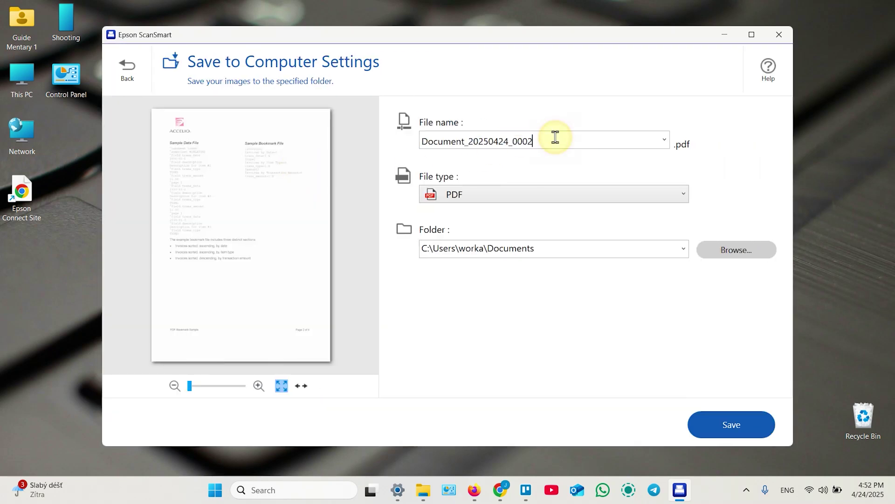
{"action": "left_click", "coordinate": [529, 193]}
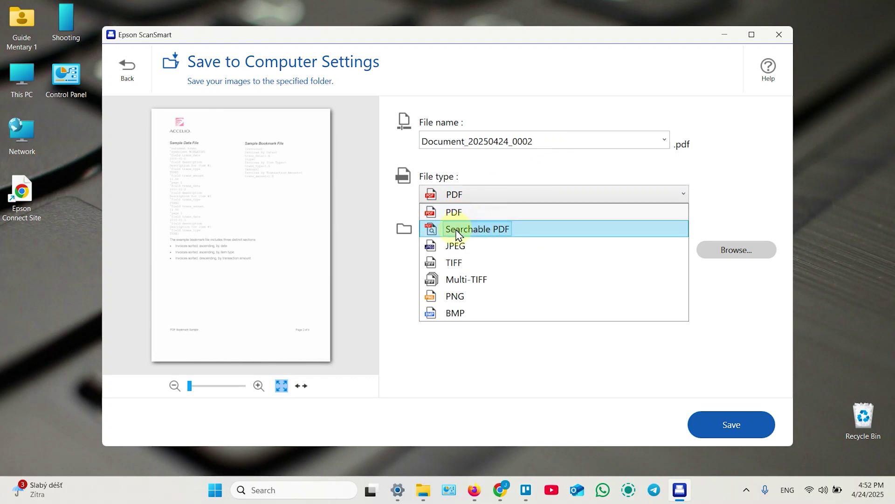
{"action": "left_click", "coordinate": [740, 170]}
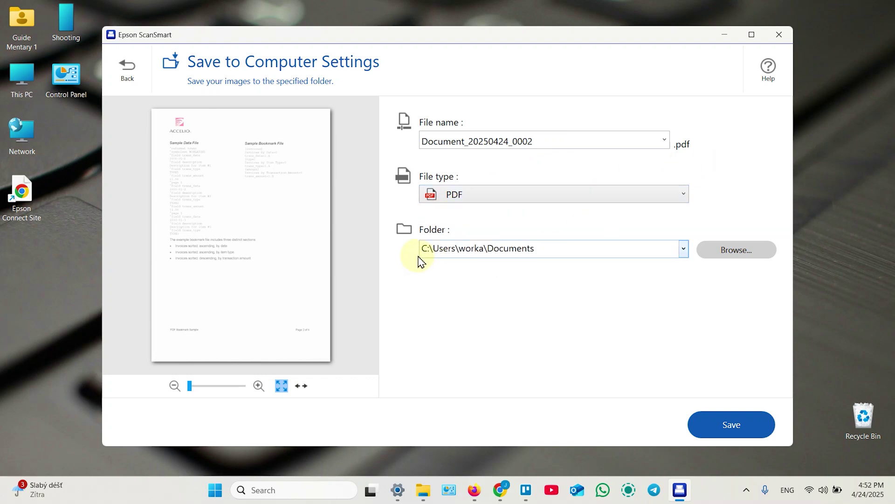
Save it as Document_20250424_0002.pdf and locate the file in the Documents folder.
{"action": "left_click", "coordinate": [730, 423]}
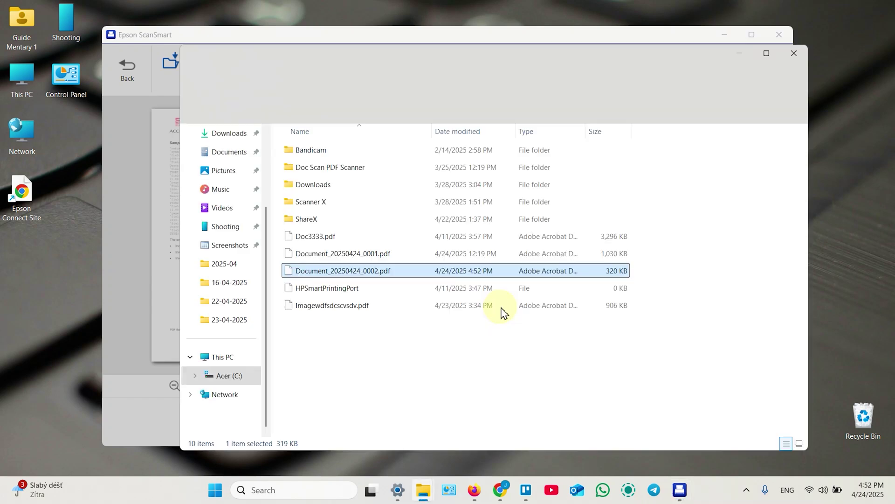
{"action": "left_click", "coordinate": [352, 253]}
{"action": "left_click", "coordinate": [350, 270]}
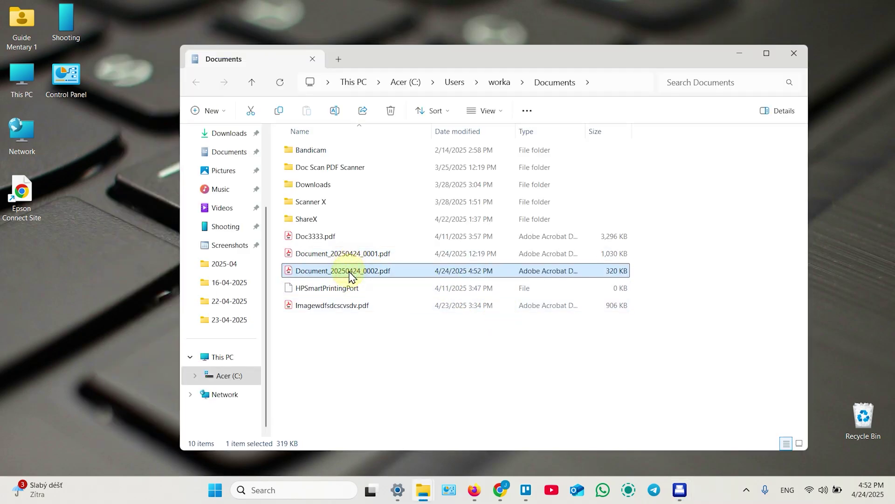
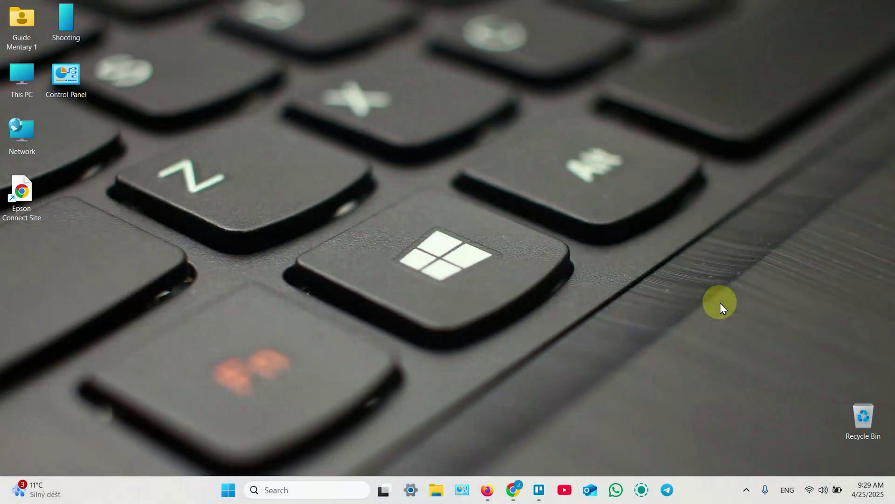
Connect Windows 11 to the printer's DIRECT-D2-EPSON-A88141 Wi-Fi Direct network and return to Firefox.
{"action": "left_click", "coordinate": [809, 495]}
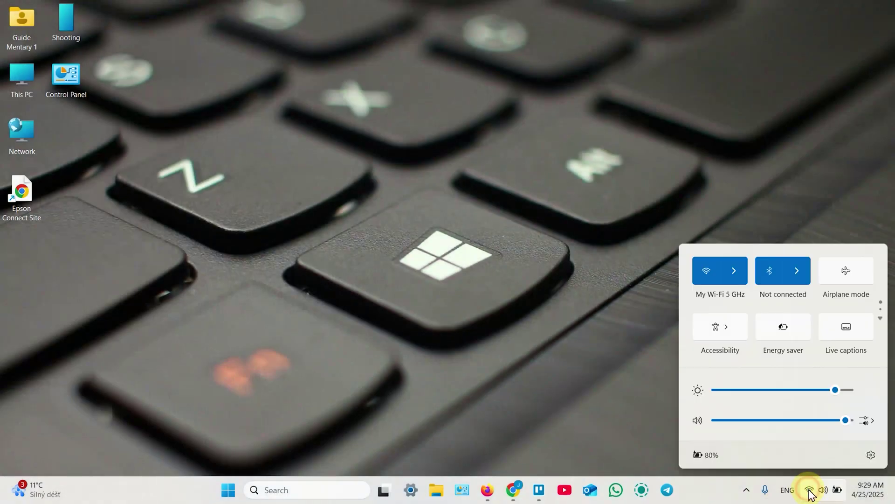
{"action": "left_click", "coordinate": [741, 267]}
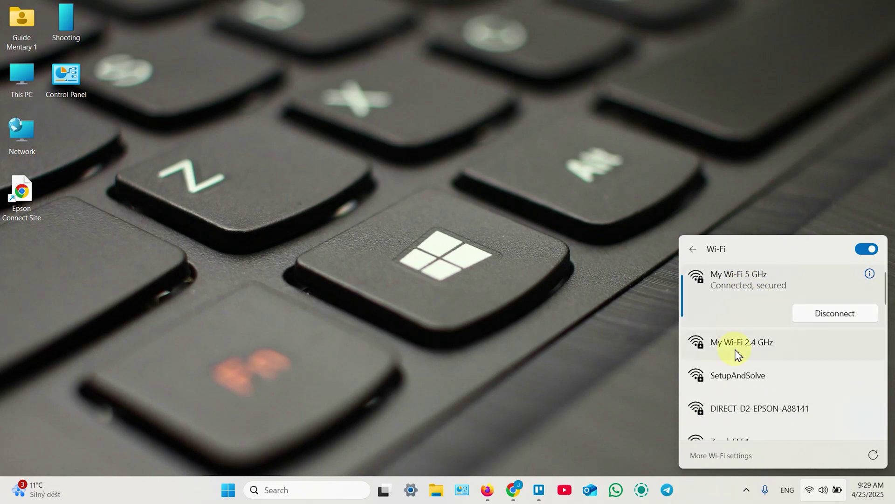
{"action": "scroll", "coordinate": [746, 400], "scroll_direction": "down", "scroll_amount": 1}
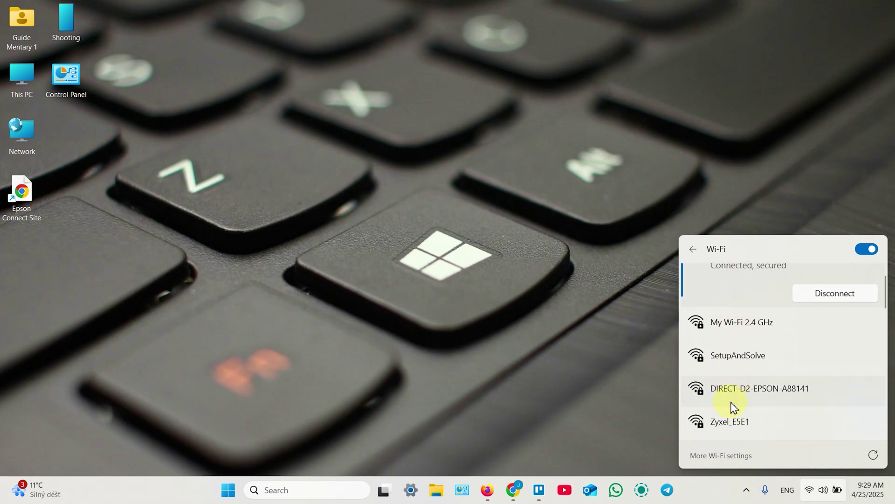
{"action": "left_click", "coordinate": [759, 385]}
{"action": "left_click", "coordinate": [839, 402]}
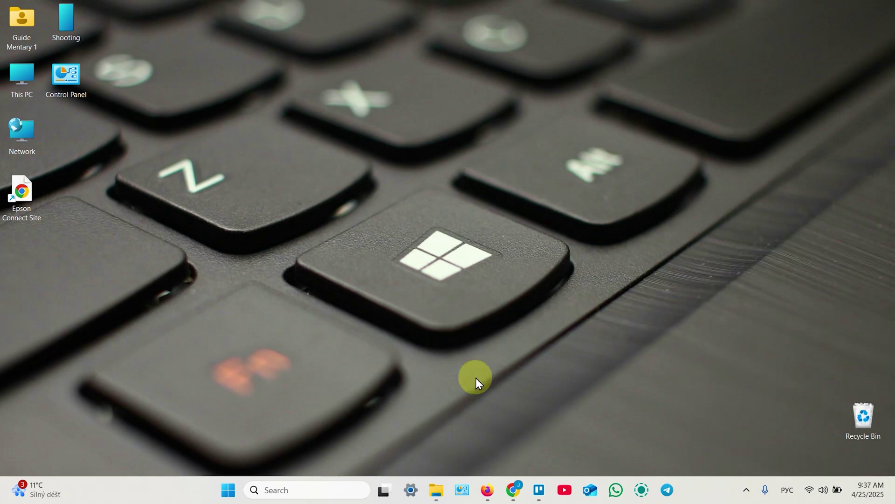
{"action": "left_click", "coordinate": [491, 497]}
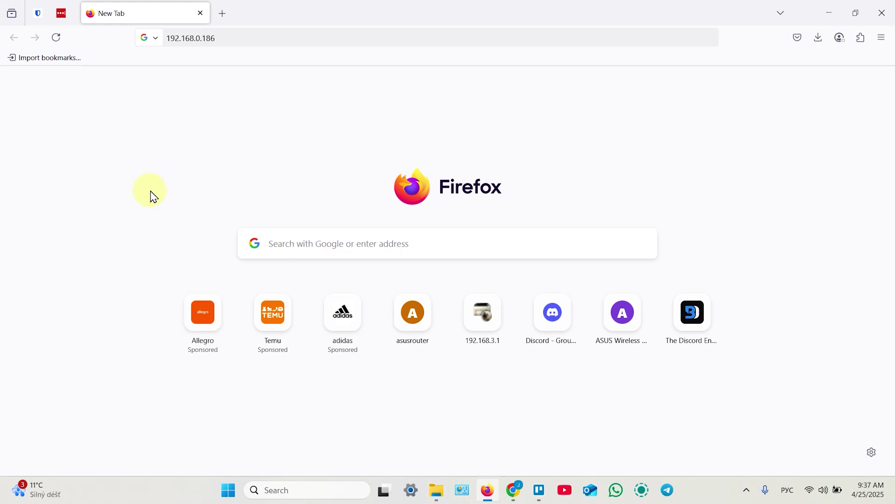
Recheck the Wi-Fi network list, then load 192.168.0.186 to reach the L3270 Series Web Config page.
{"action": "left_click", "coordinate": [240, 39]}
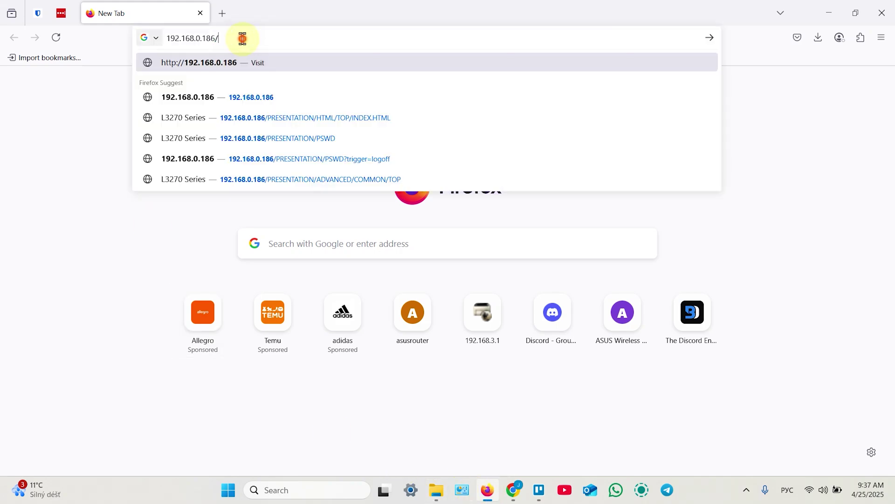
{"action": "left_click", "coordinate": [813, 309]}
{"action": "left_click", "coordinate": [810, 490]}
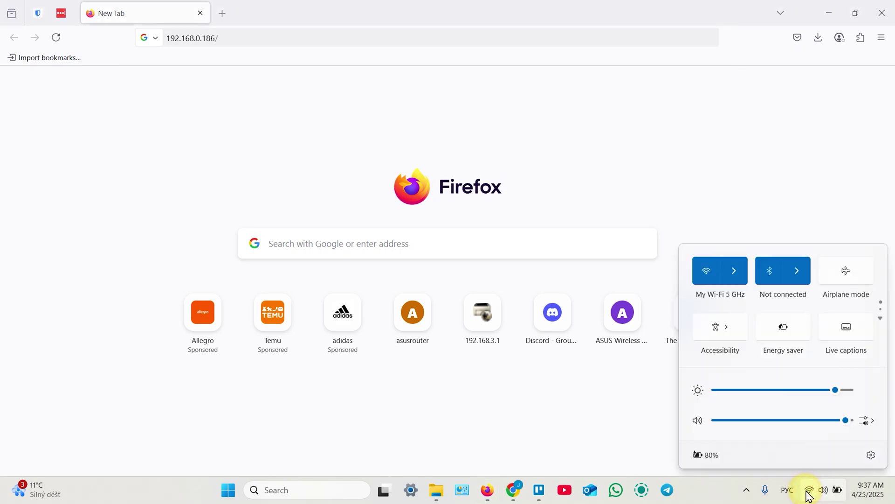
{"action": "left_click", "coordinate": [736, 277]}
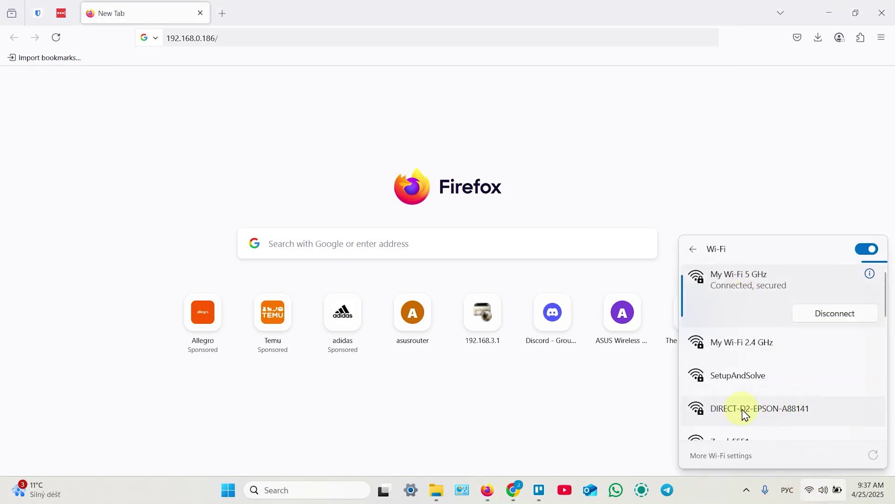
{"action": "left_click", "coordinate": [272, 31]}
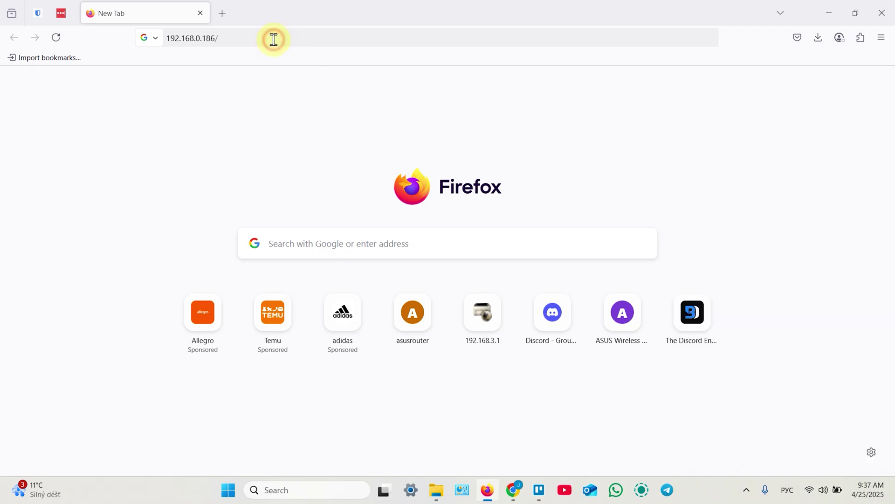
{"action": "left_click", "coordinate": [275, 39]}
{"action": "key", "text": "Return"}
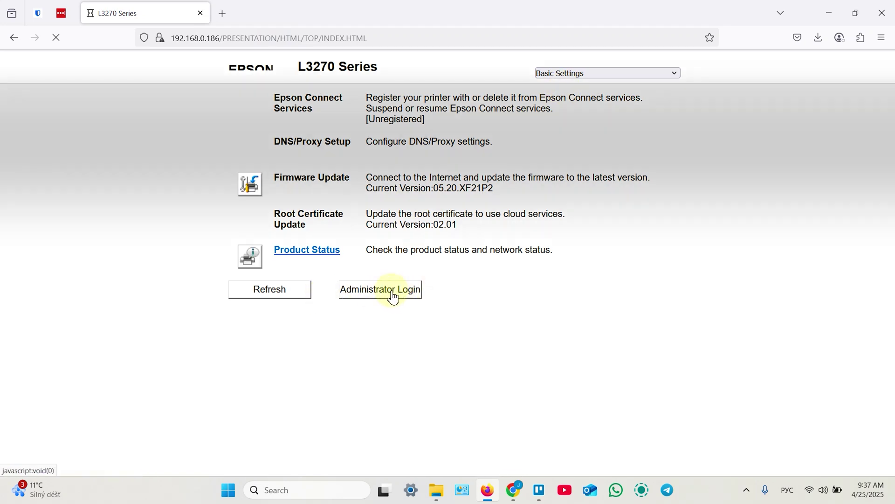
Log in as administrator with the admin password, decline saving it, and switch to Advanced Settings.
{"action": "left_click", "coordinate": [385, 291]}
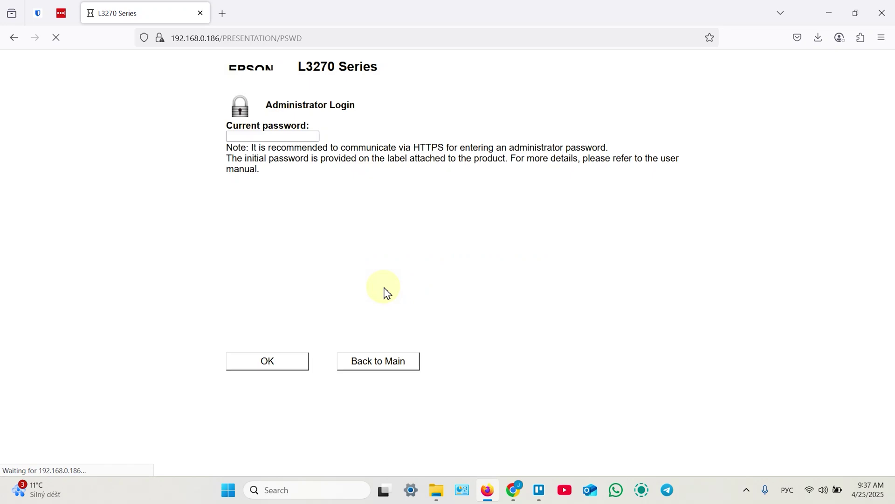
{"action": "left_click", "coordinate": [243, 136]}
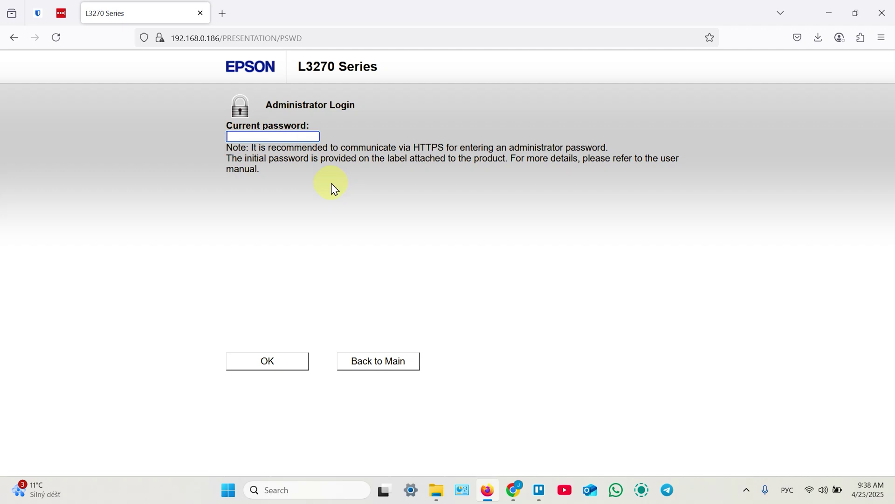
{"action": "type", "text": "•••••••••"}
{"action": "left_click", "coordinate": [269, 364]}
{"action": "left_click", "coordinate": [336, 156]}
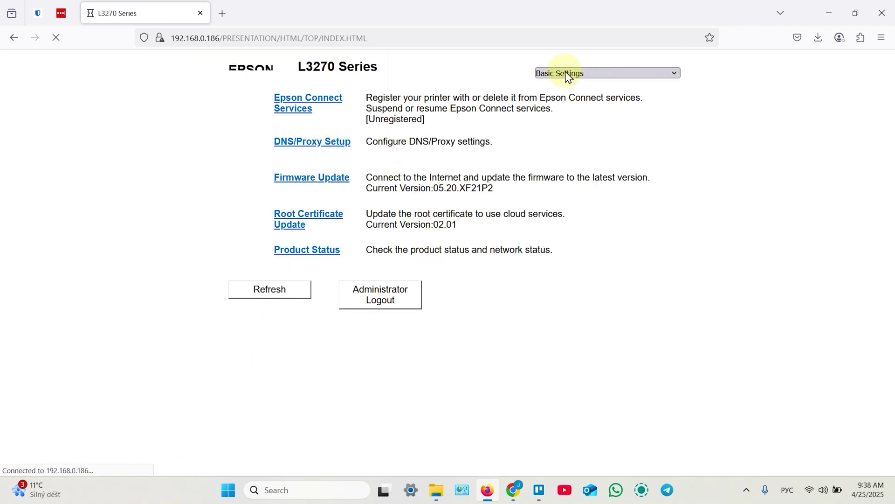
{"action": "left_click", "coordinate": [614, 74]}
{"action": "left_click", "coordinate": [579, 108]}
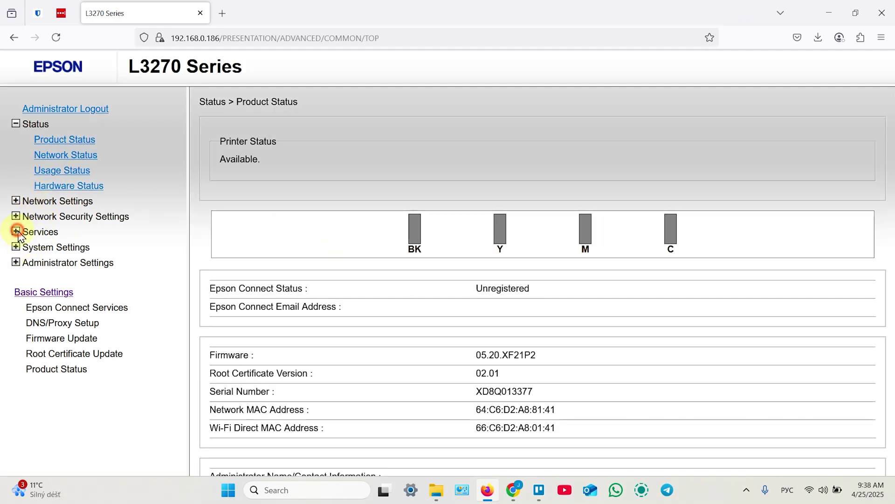
Under Services > Wi-Fi Direct, change the SSID to DIRECT-D2-My-Printer and confirm applying it.
{"action": "left_click", "coordinate": [16, 232]}
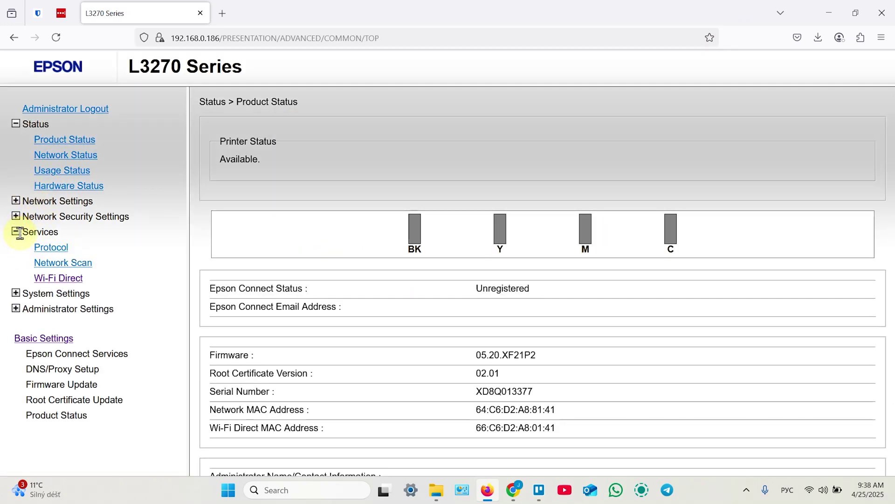
{"action": "left_click", "coordinate": [56, 278]}
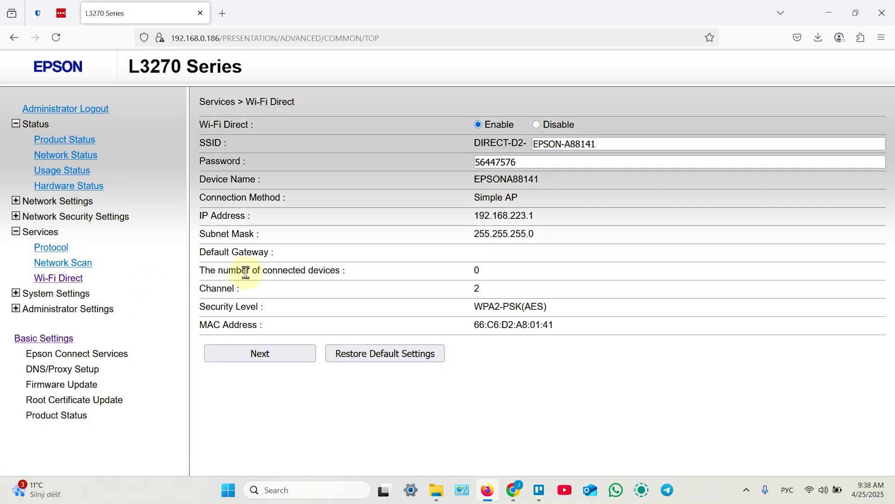
{"action": "double_click", "coordinate": [615, 143]}
{"action": "left_click", "coordinate": [616, 143]}
{"action": "key", "text": "ctrl+a"}
{"action": "type", "text": "b"}
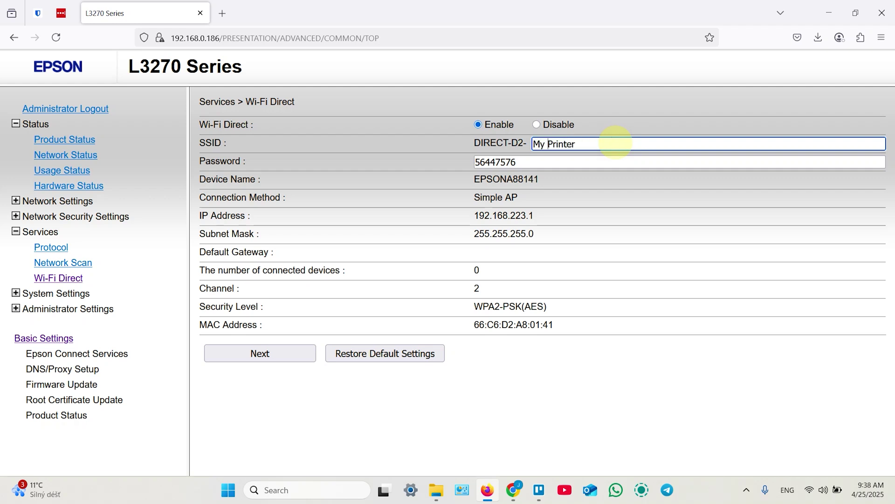
{"action": "left_click", "coordinate": [541, 163]}
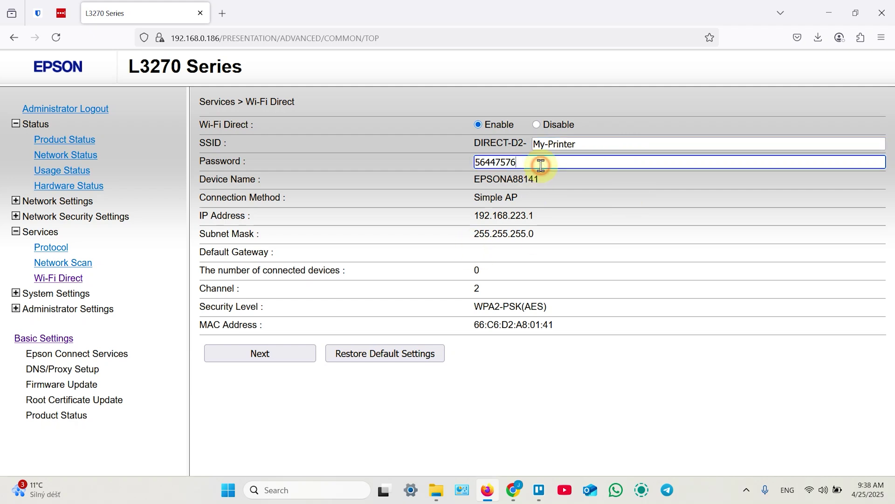
{"action": "left_click", "coordinate": [280, 358]}
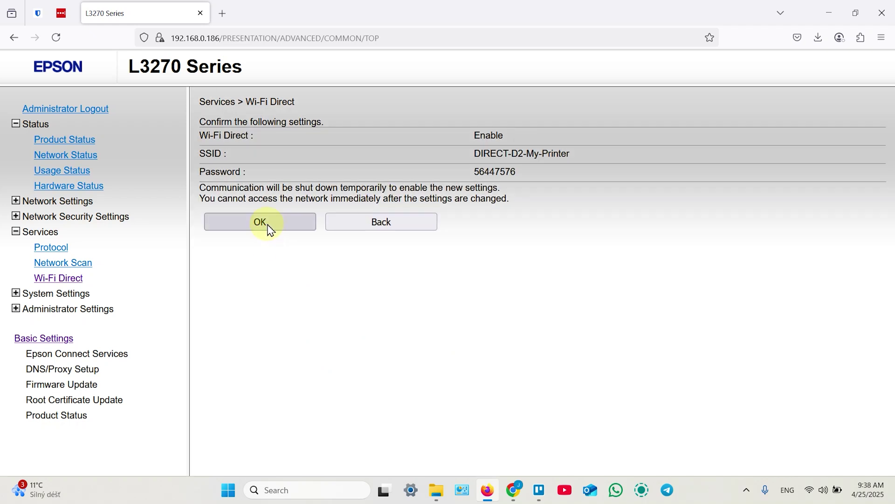
{"action": "left_click", "coordinate": [269, 224]}
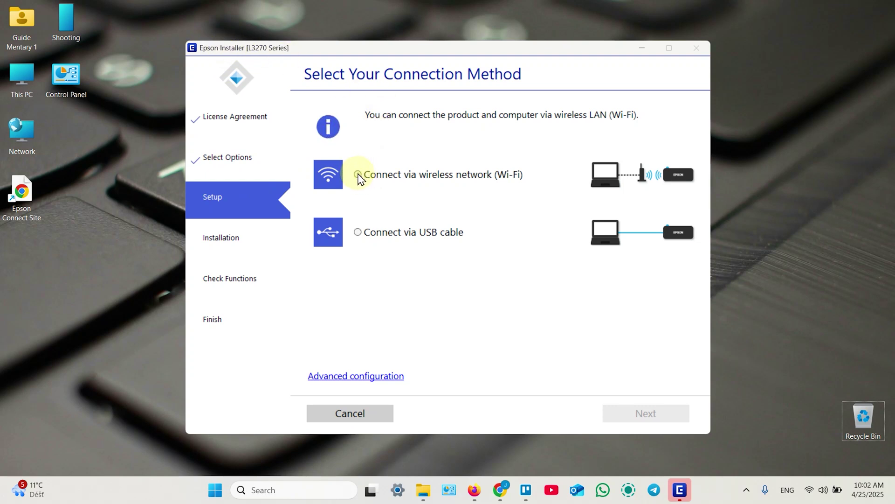
Choose the wireless (Wi-Fi) connection, select the My Wi-Fi 2.4 GHz network with its password, and continue.
{"action": "left_click", "coordinate": [358, 175]}
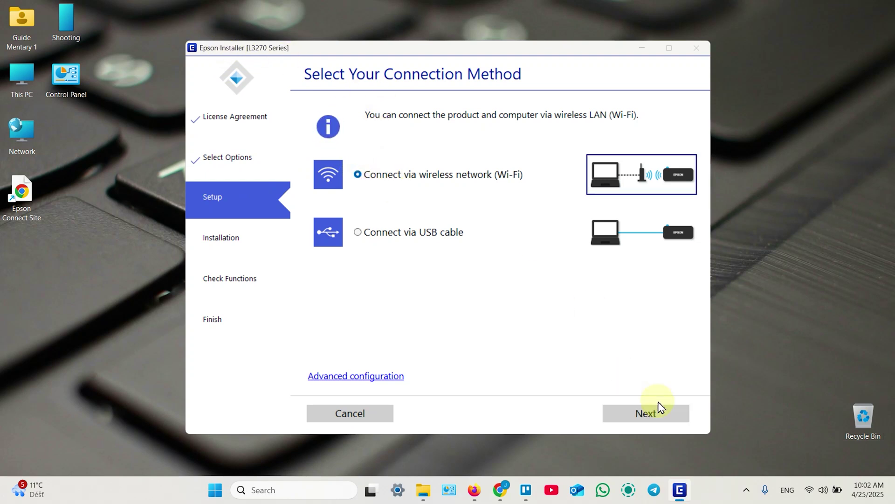
{"action": "left_click", "coordinate": [642, 419]}
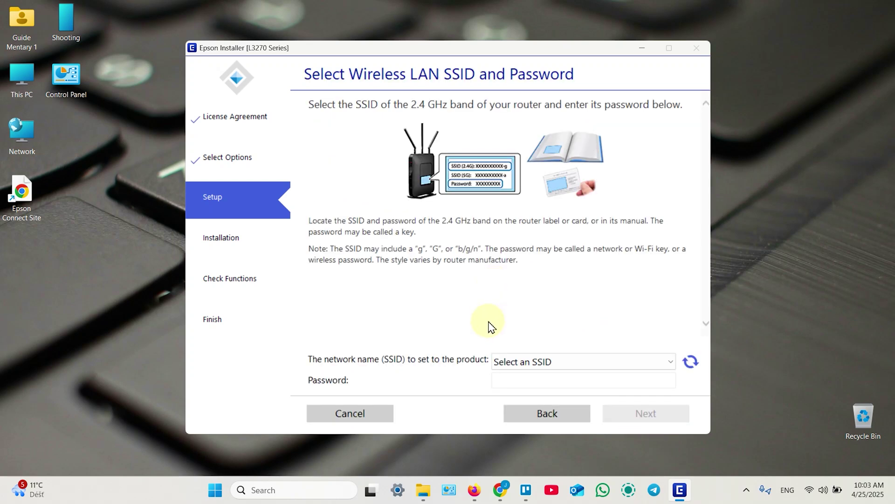
{"action": "left_click", "coordinate": [619, 366]}
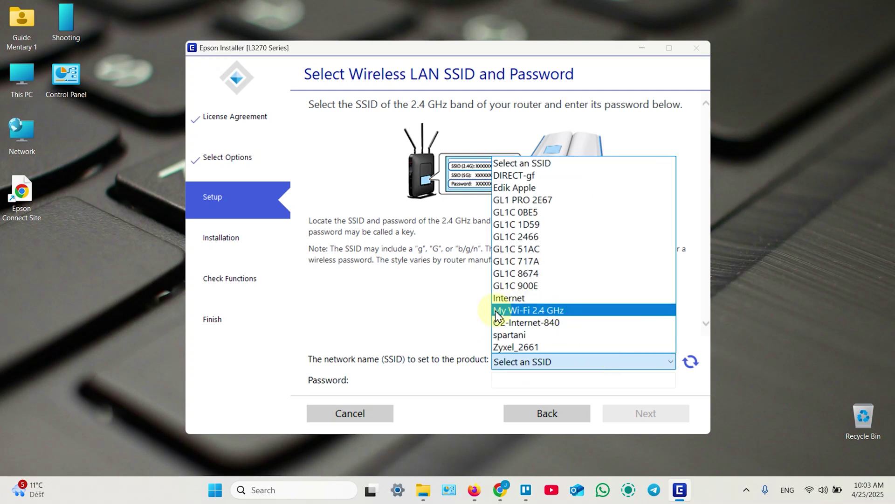
{"action": "left_click", "coordinate": [552, 311]}
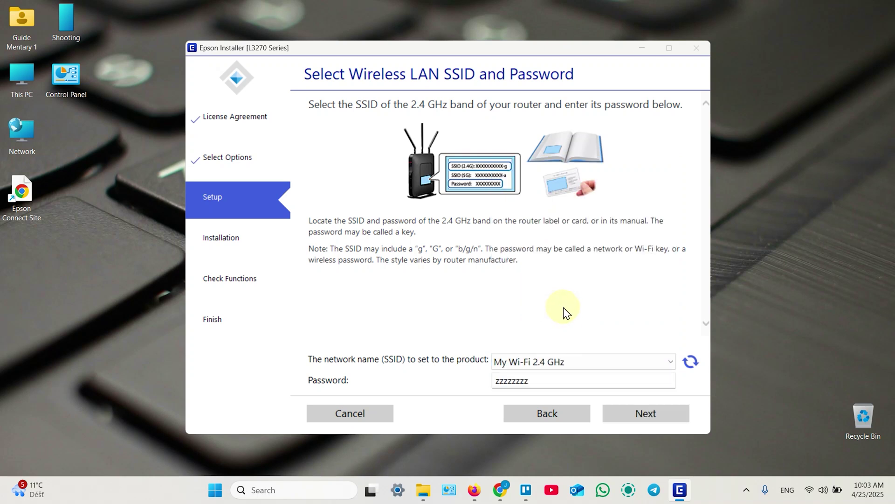
{"action": "left_click", "coordinate": [552, 382]}
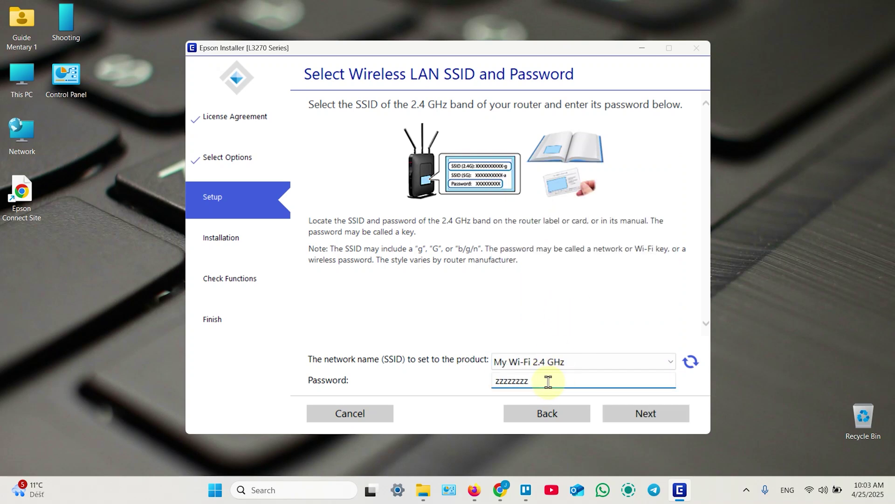
{"action": "left_click", "coordinate": [646, 418]}
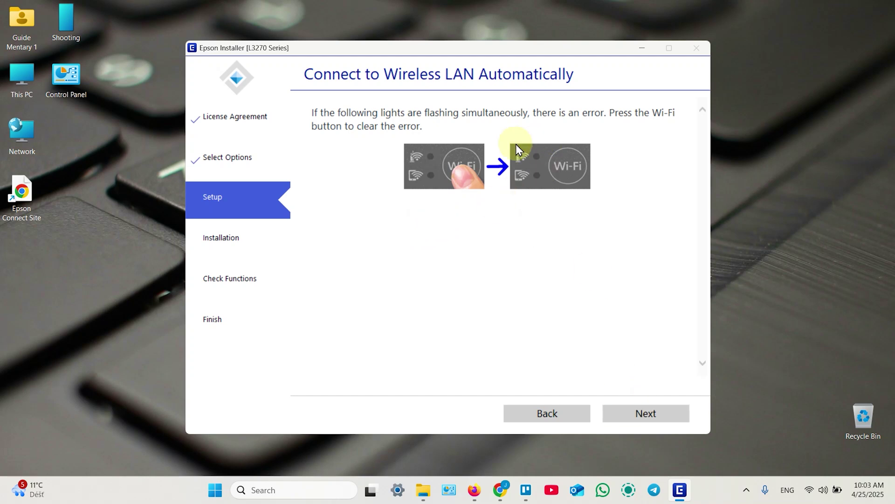
Advance from Connect to Wireless LAN Automatically to the press-the-printer-Wi-Fi-button step.
{"action": "left_click", "coordinate": [643, 415]}
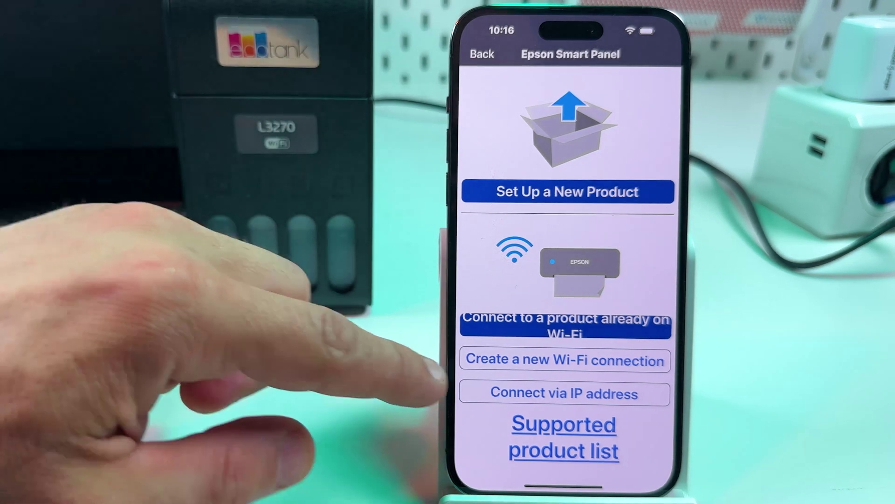
In Smart Panel, select the L3270 Series on Wi-Fi, proceed to Wi-Fi settings, and begin entering the administrator password.
{"action": "left_click", "coordinate": [485, 324]}
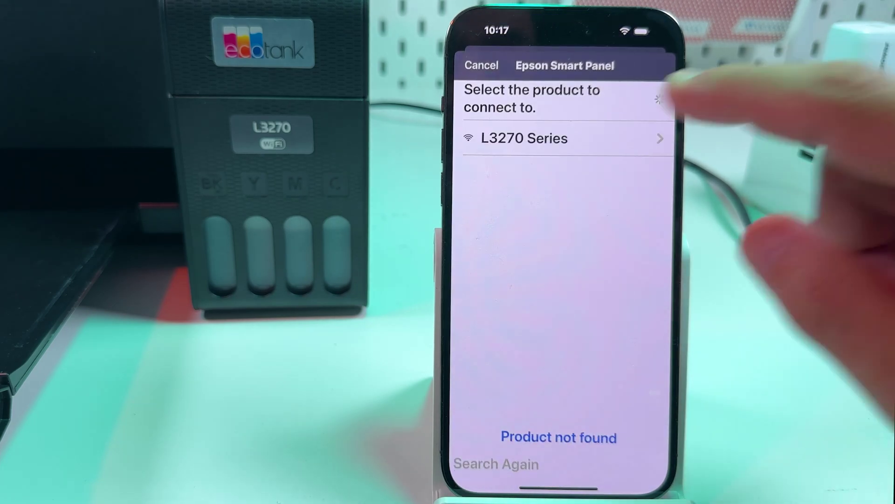
{"action": "left_click", "coordinate": [597, 138]}
{"action": "left_click", "coordinate": [607, 294]}
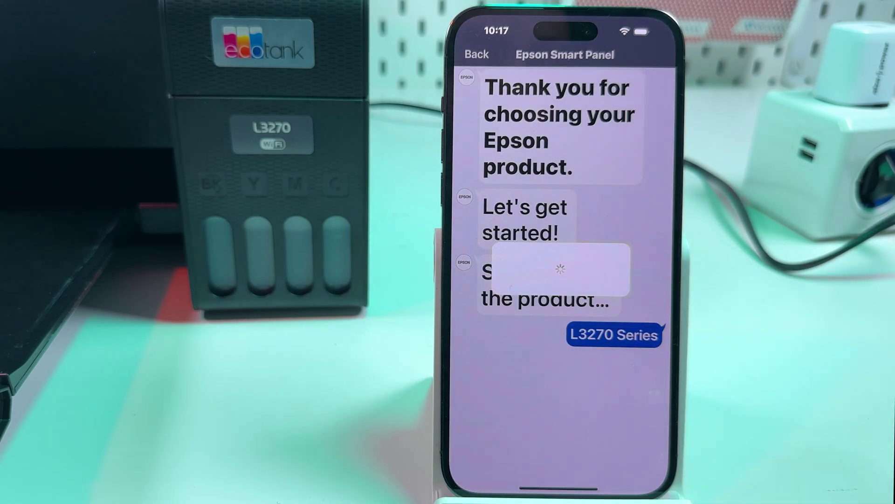
{"action": "left_click", "coordinate": [557, 438]}
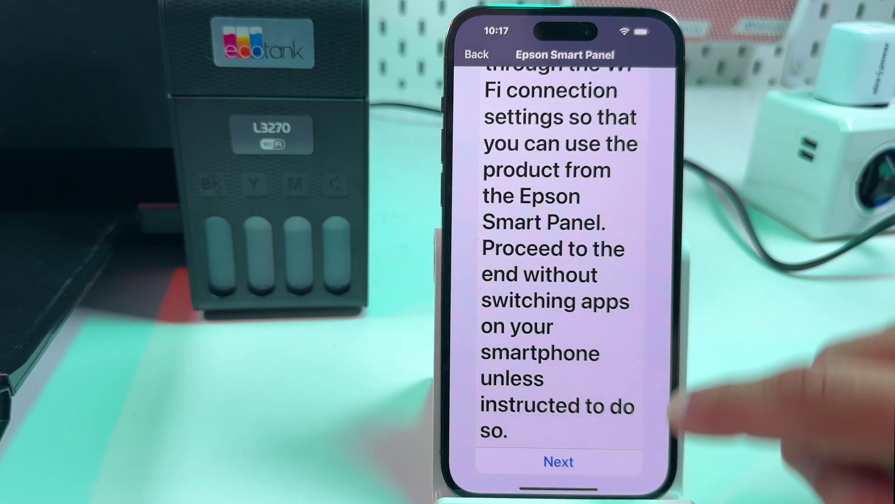
{"action": "left_click", "coordinate": [592, 461]}
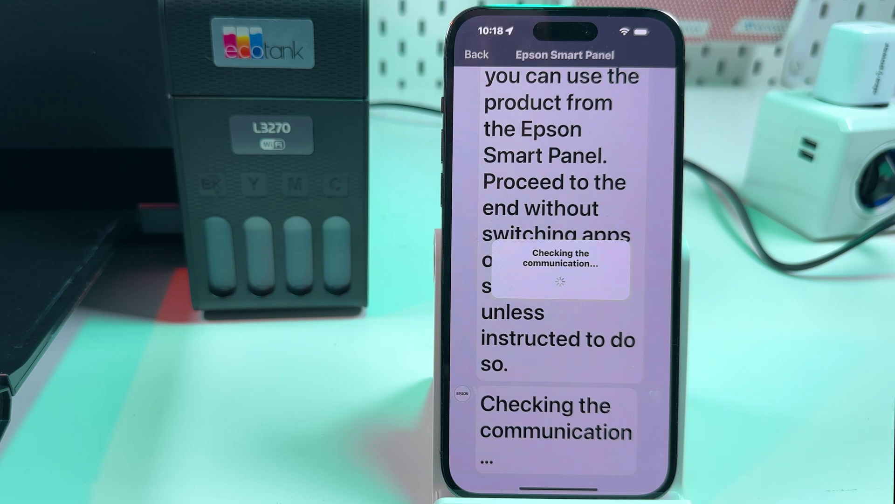
{"action": "left_click", "coordinate": [558, 461]}
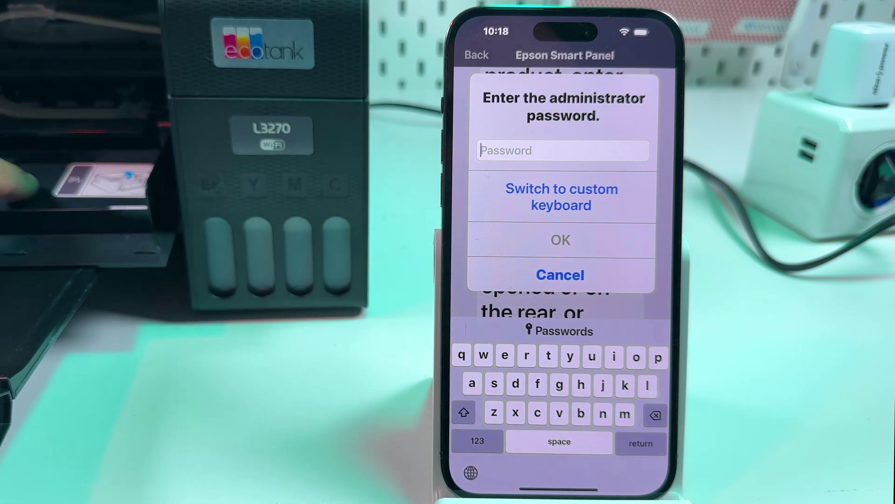
{"action": "type", "text": "******7"}
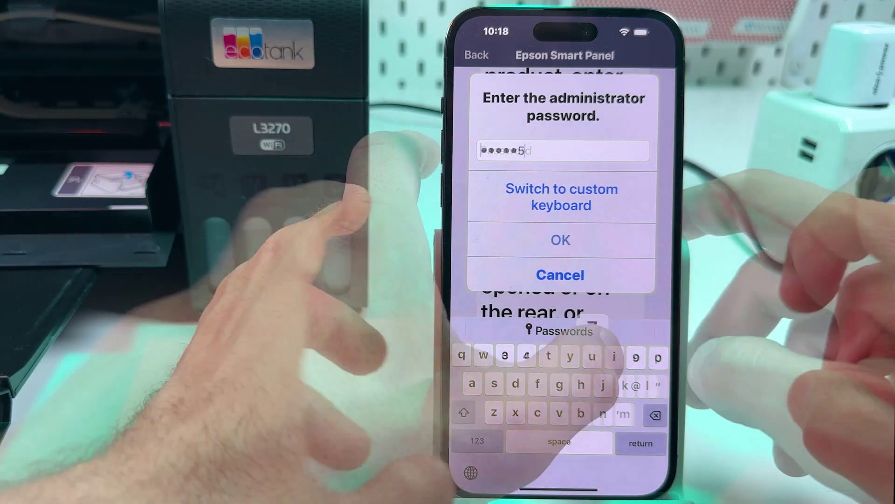